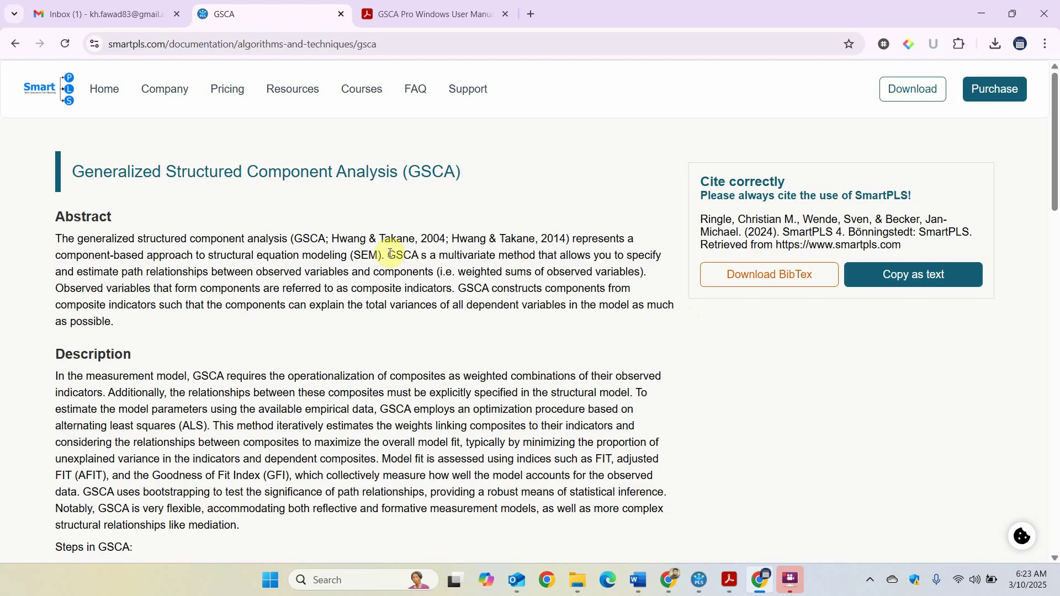
- Highlight the paper's passages defining GSCA and describing model fit indices
mouse_move(390, 254)
mouse_down()
mouse_move(651, 256)
mouse_move(136, 274)
mouse_move(331, 287)
mouse_move(367, 271)
mouse_move(486, 273)
mouse_move(530, 285)
mouse_move(616, 283)
mouse_move(650, 267)
mouse_up()
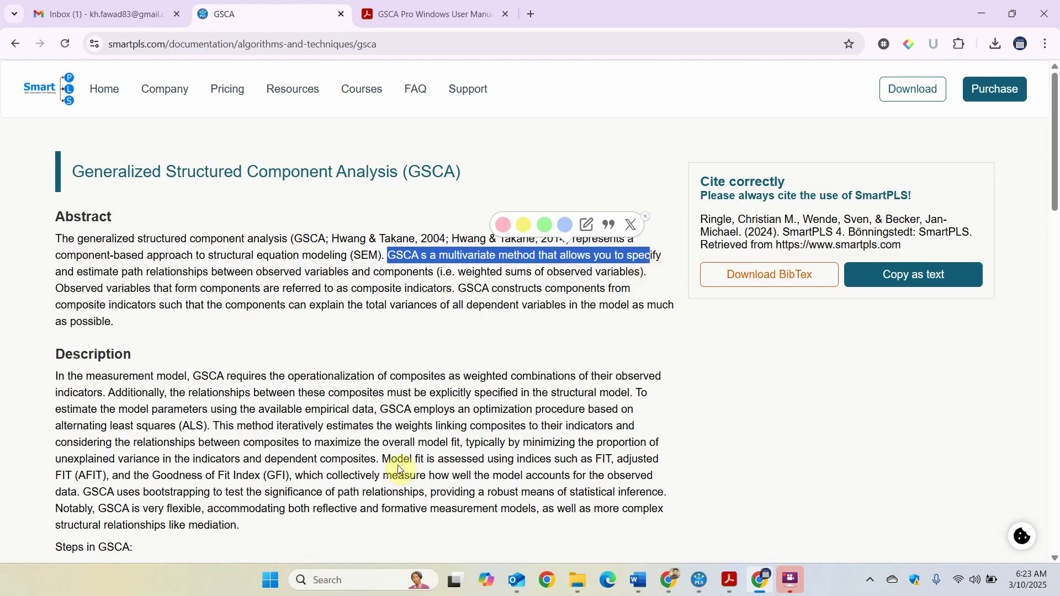
drag(384, 456, 230, 507)
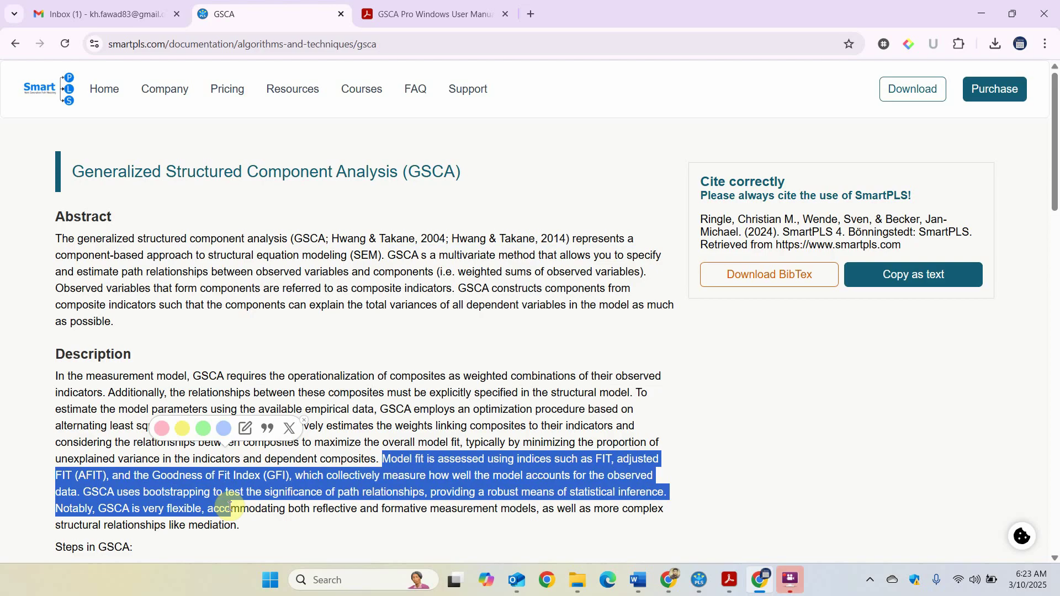
click(431, 472)
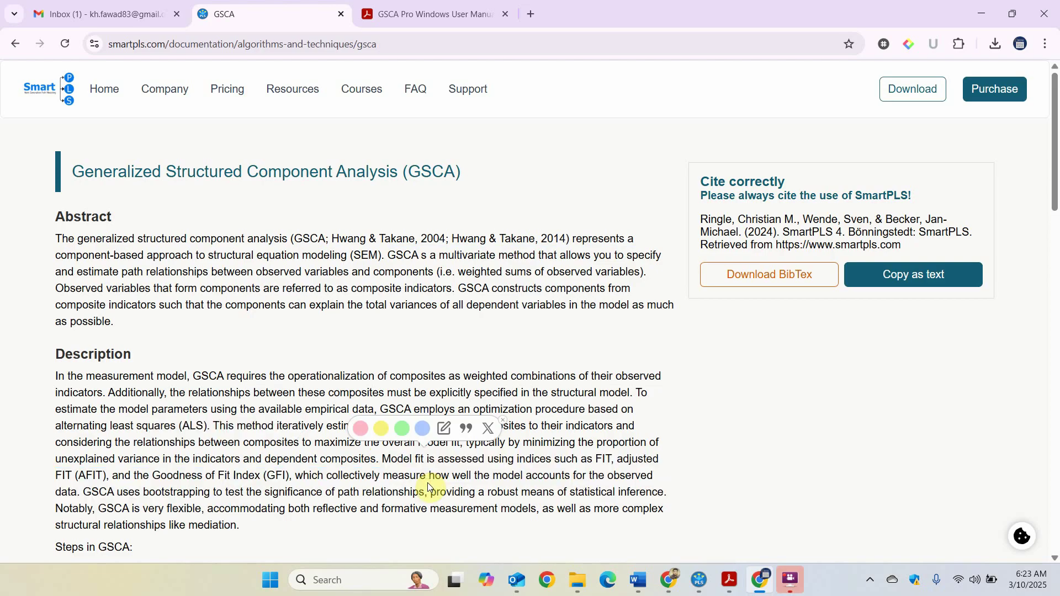
drag(431, 471, 117, 493)
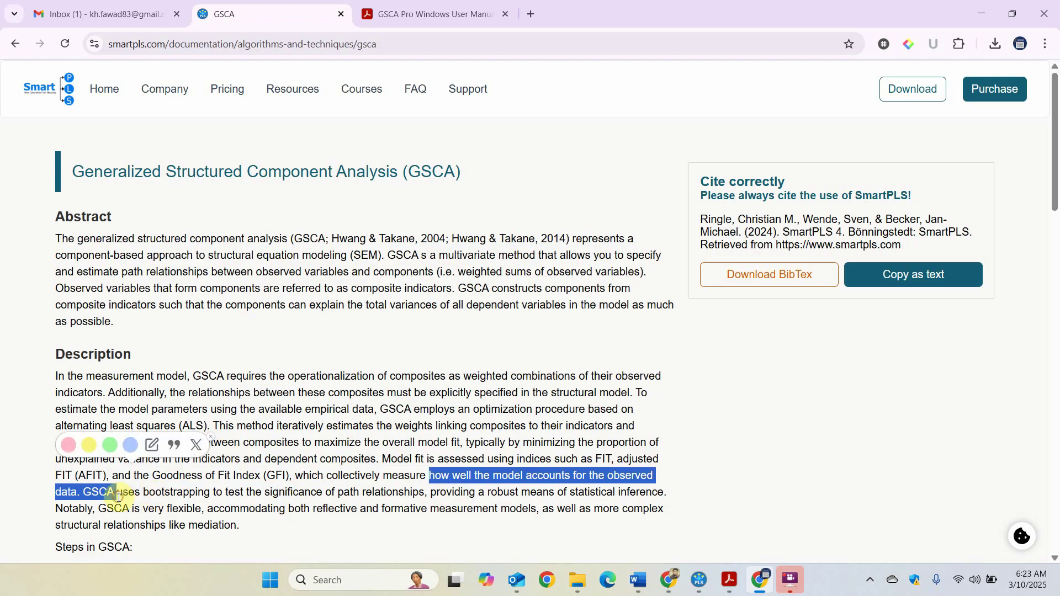
click(884, 436)
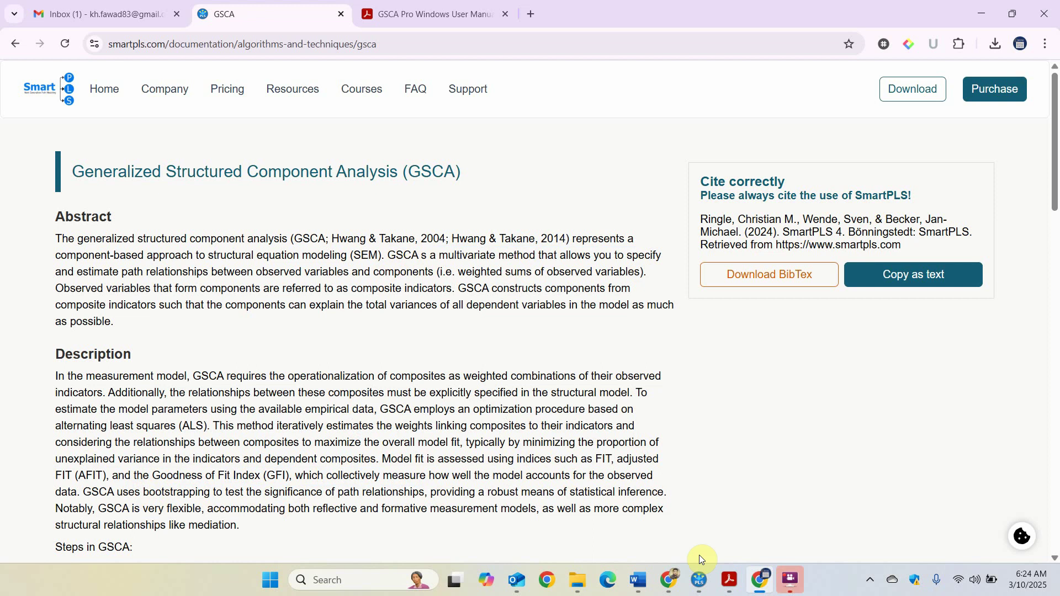
- In SmartPLS 4, create a new GSCA model 'First_Model' under the B_Data project
click(699, 580)
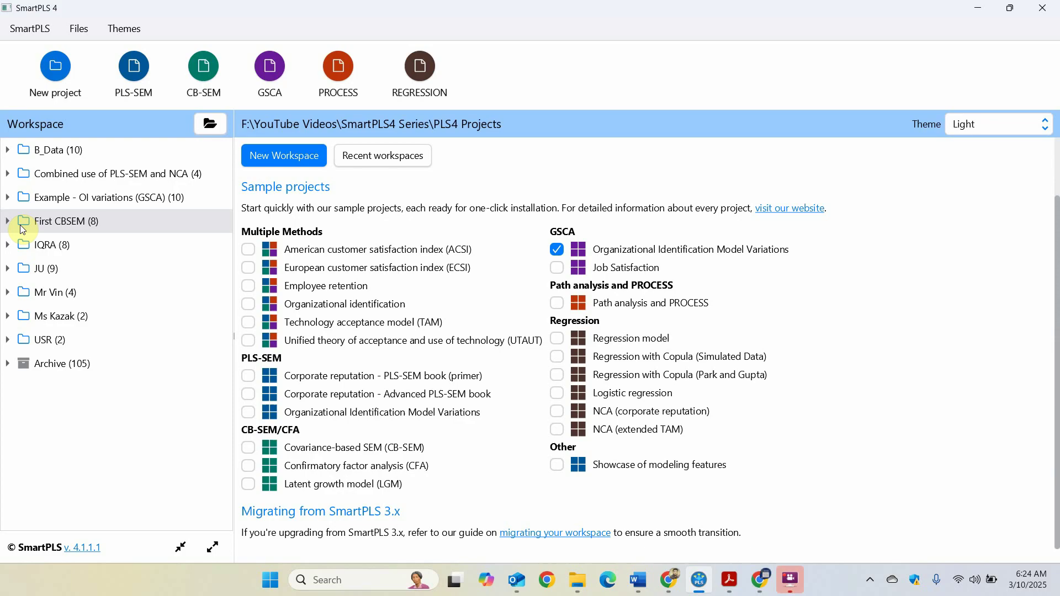
click(7, 150)
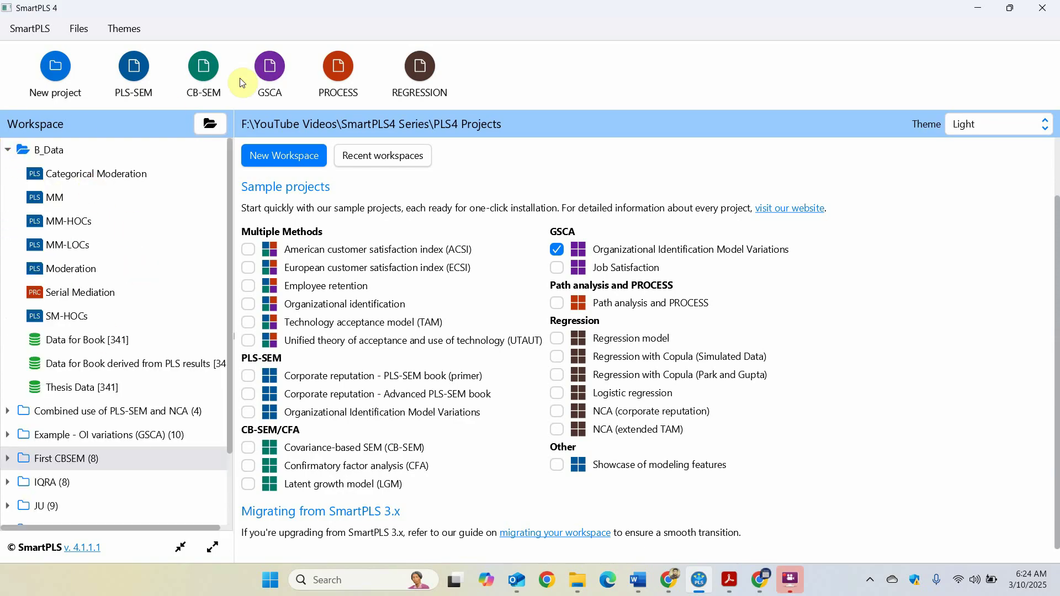
click(277, 62)
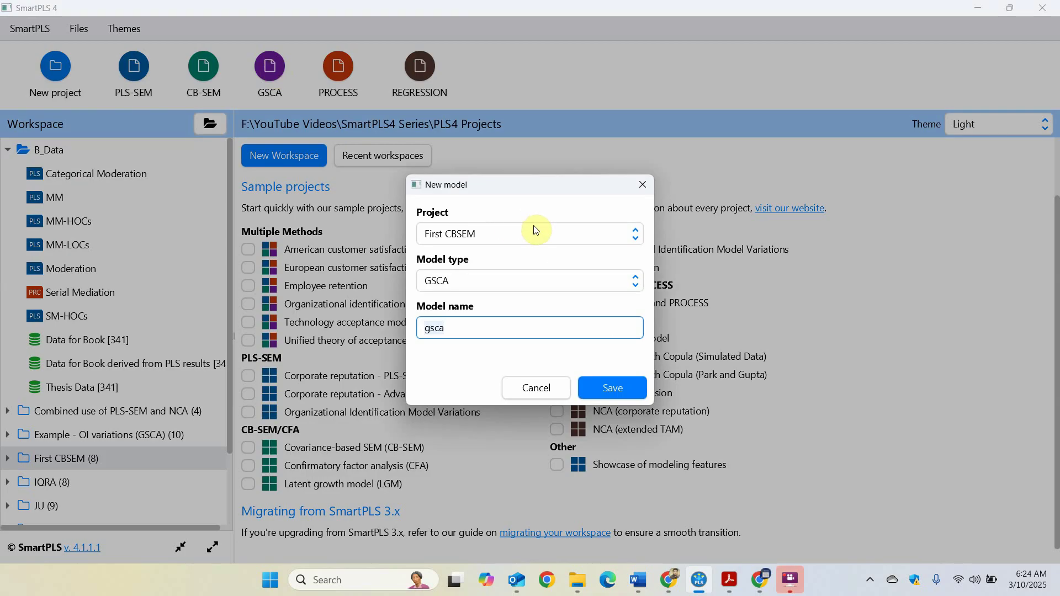
click(490, 240)
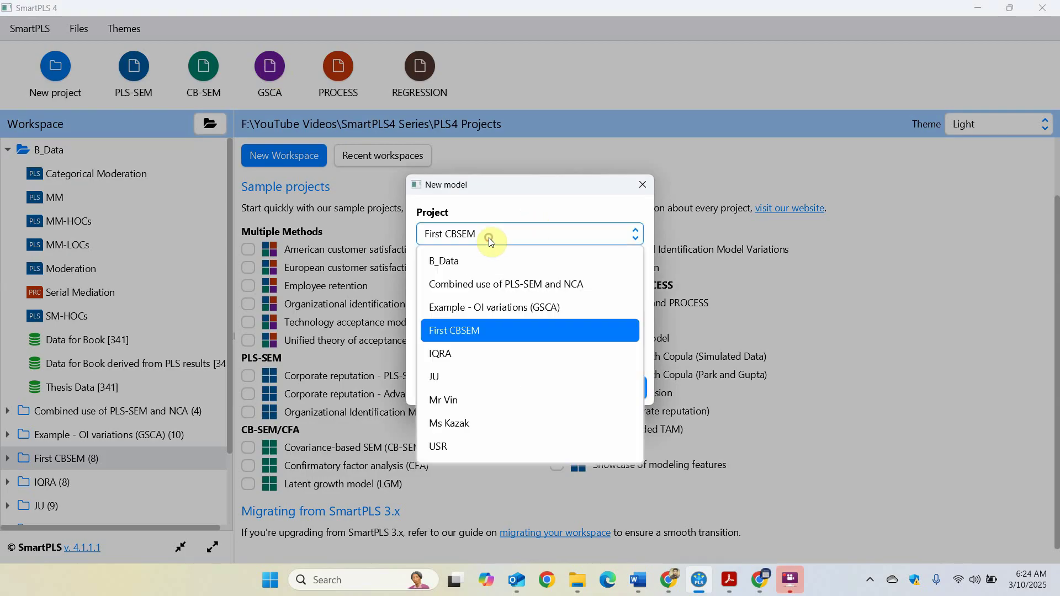
click(478, 264)
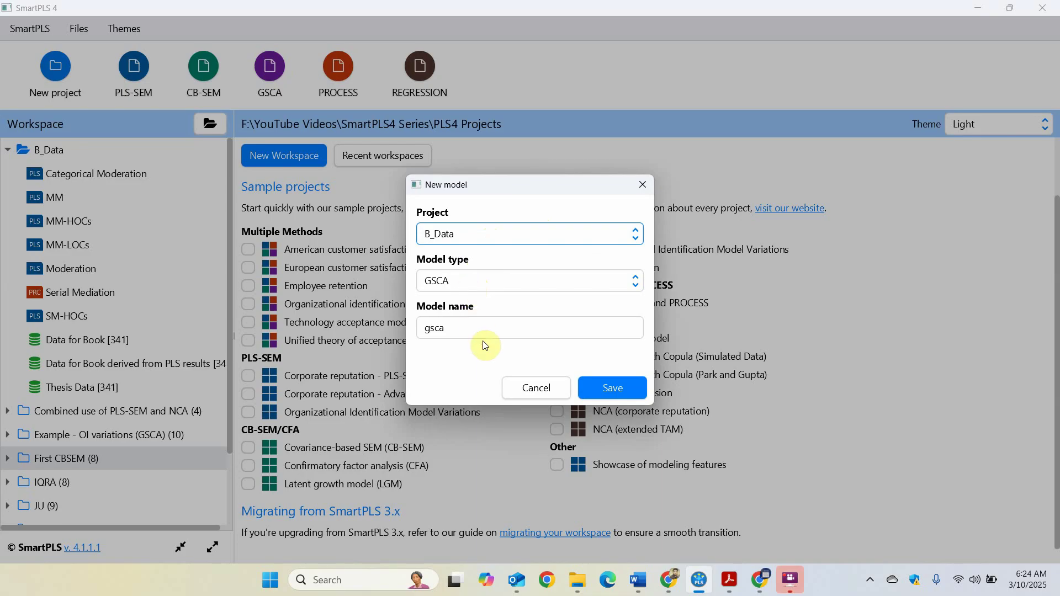
click(495, 331)
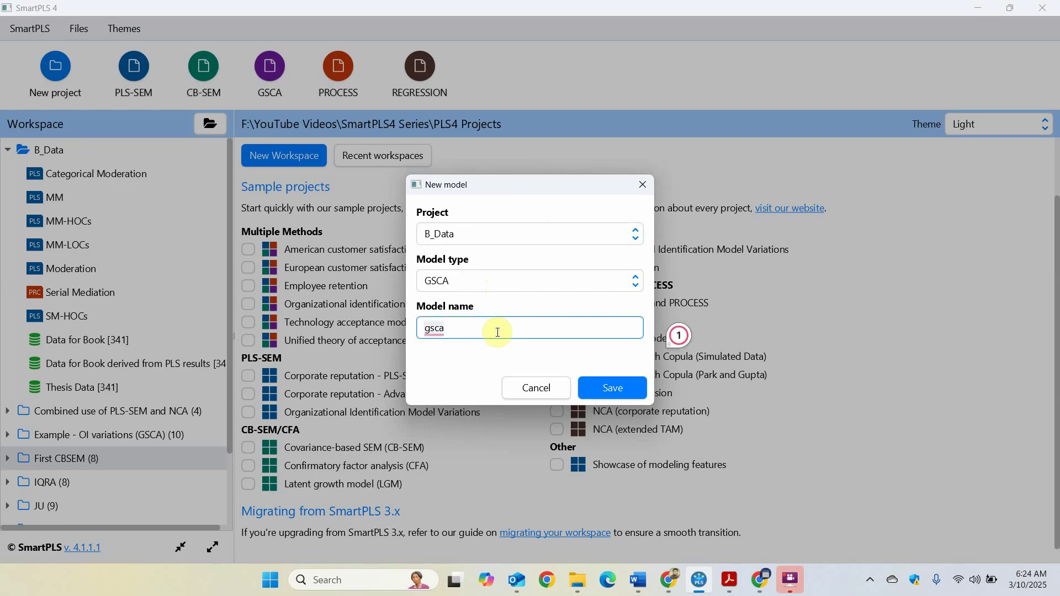
key(ctrl+a)
text(First_M)
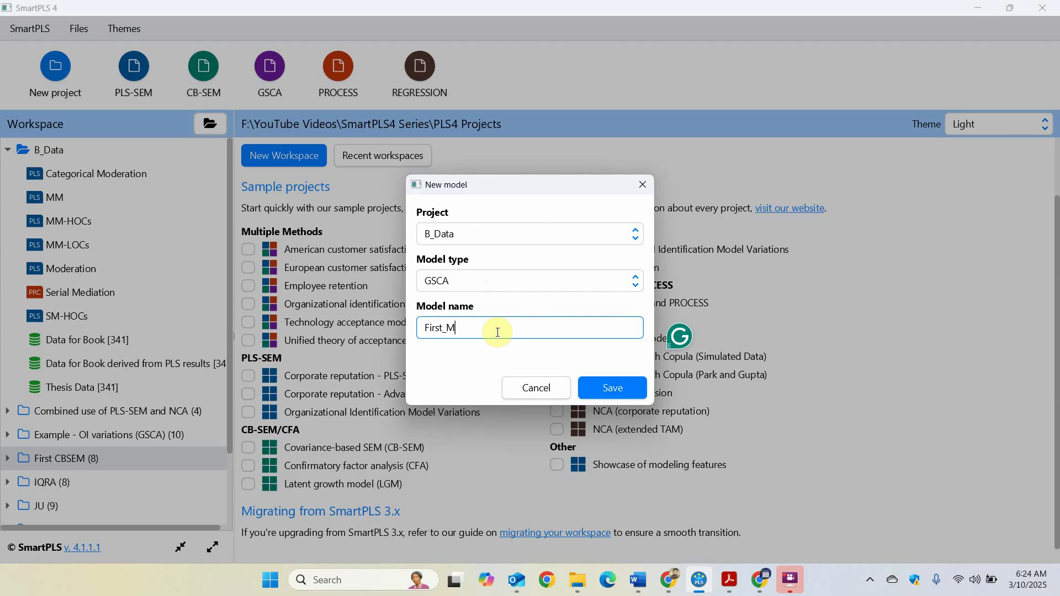
text(odel)
click(618, 394)
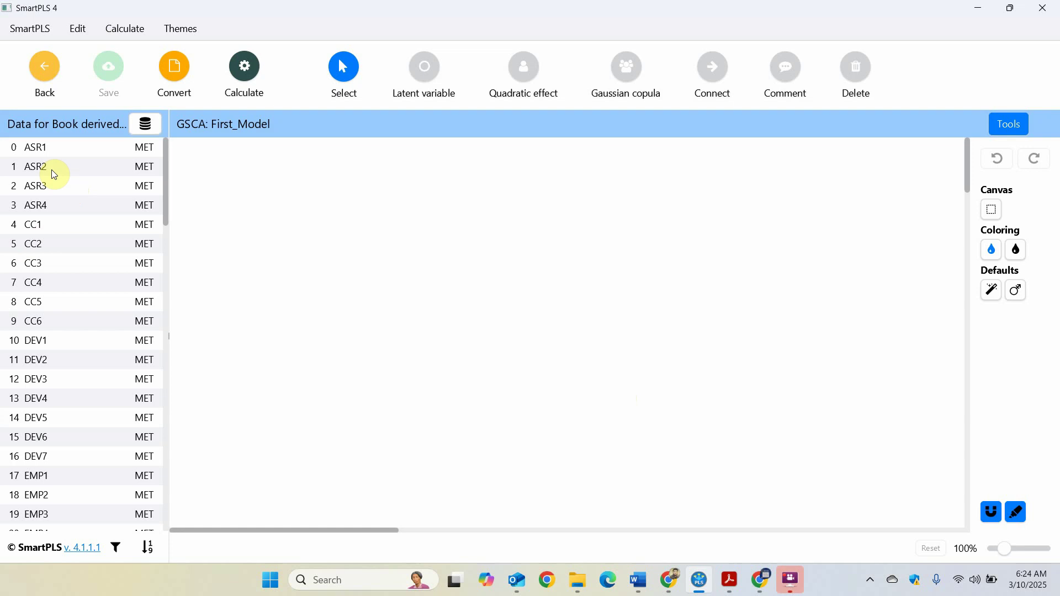
- Place indicators ASR1–ASR4 on the canvas as a construct named ASR
click(54, 155)
key(shift+Down)
key(shift+Down)
key(shift+Down)
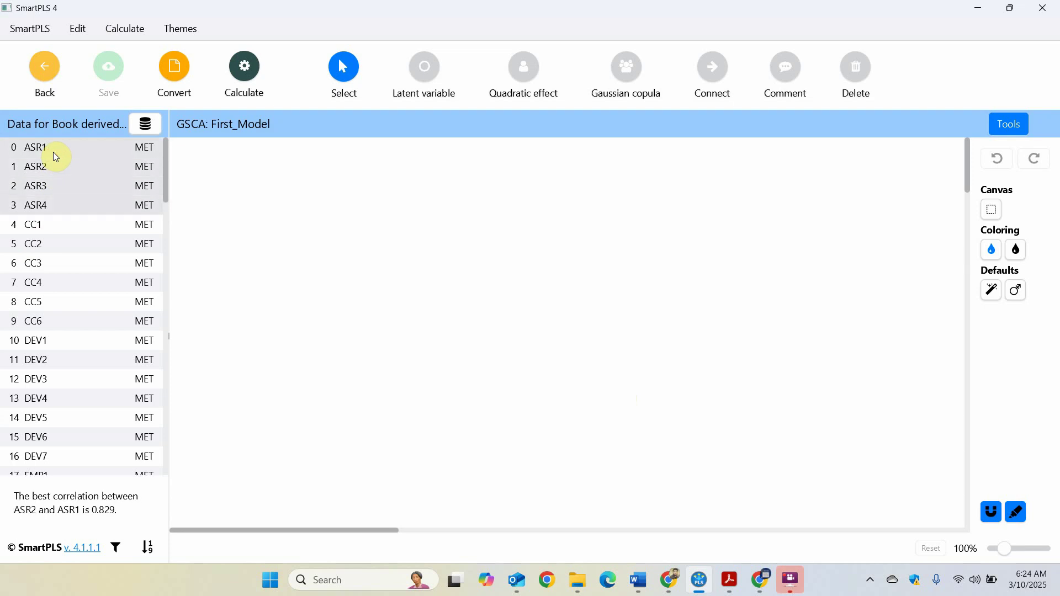
drag(75, 188, 324, 281)
key(Return)
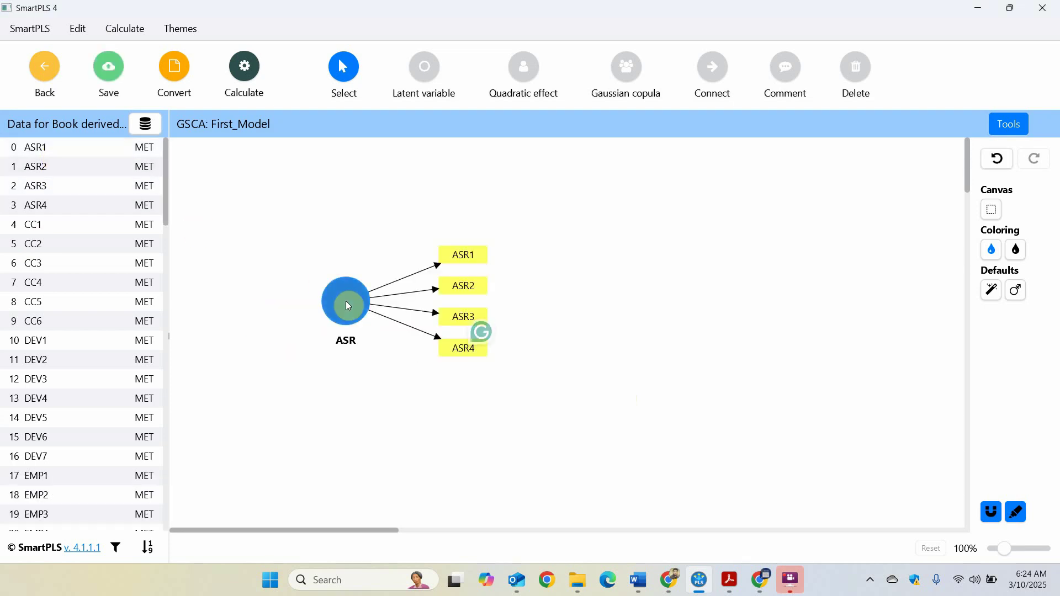
scroll(152, 352, down, 14)
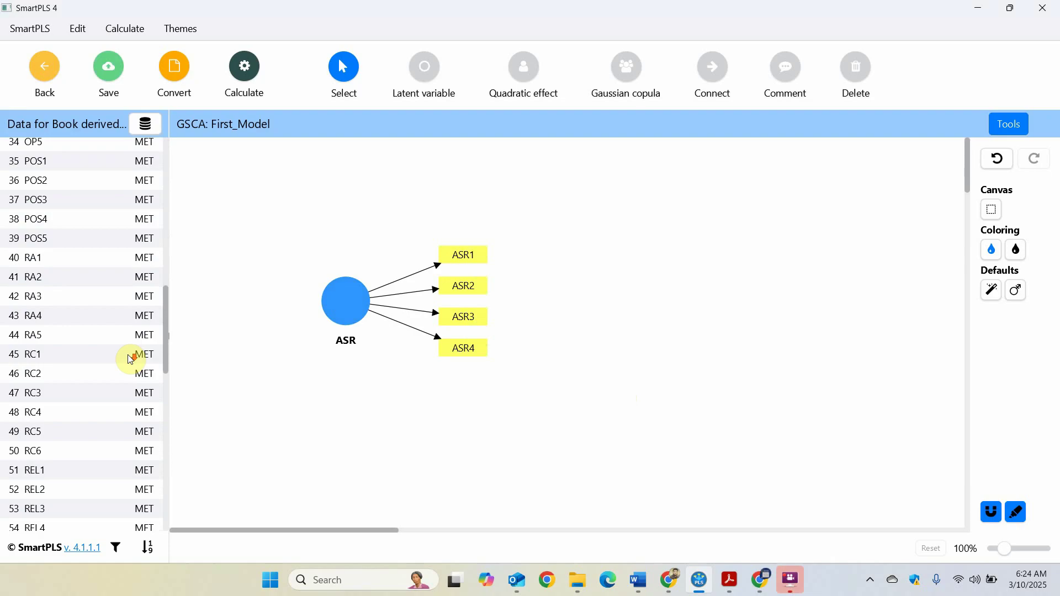
scroll(131, 359, down, 8)
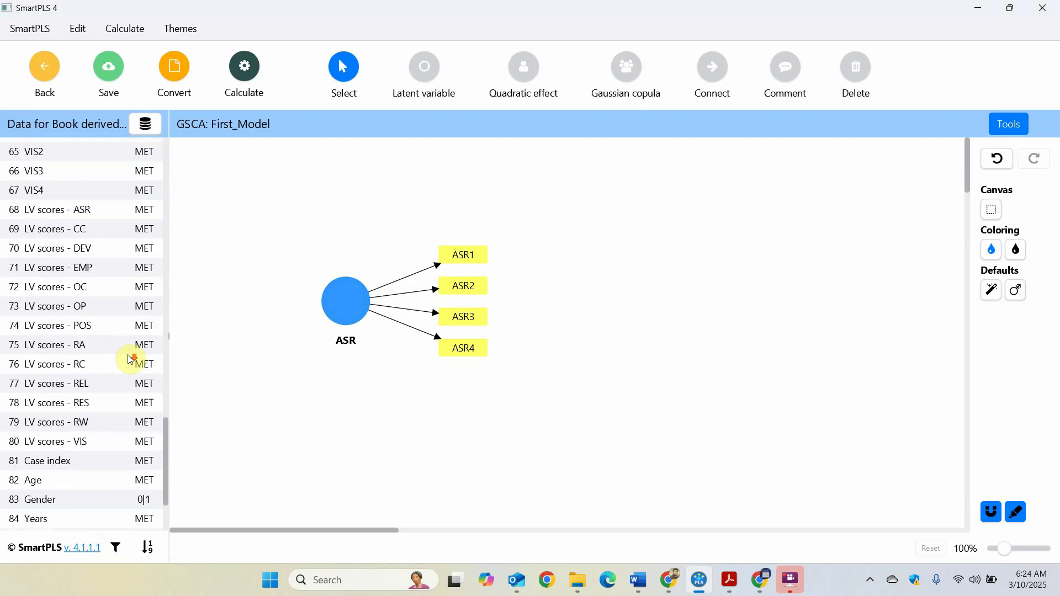
scroll(131, 360, up, 1)
scroll(130, 360, up, 10)
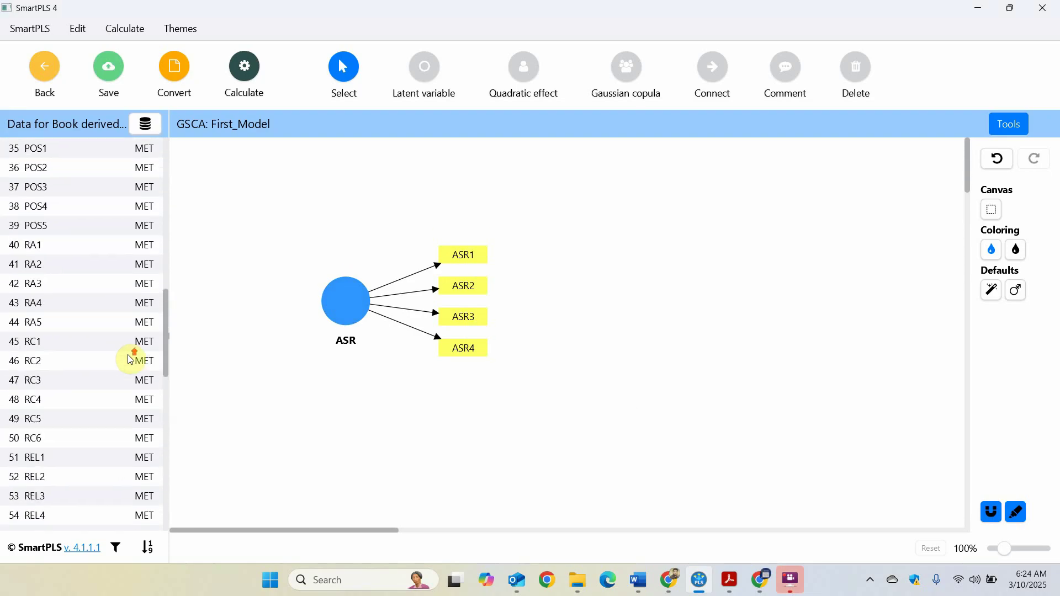
scroll(131, 359, up, 2)
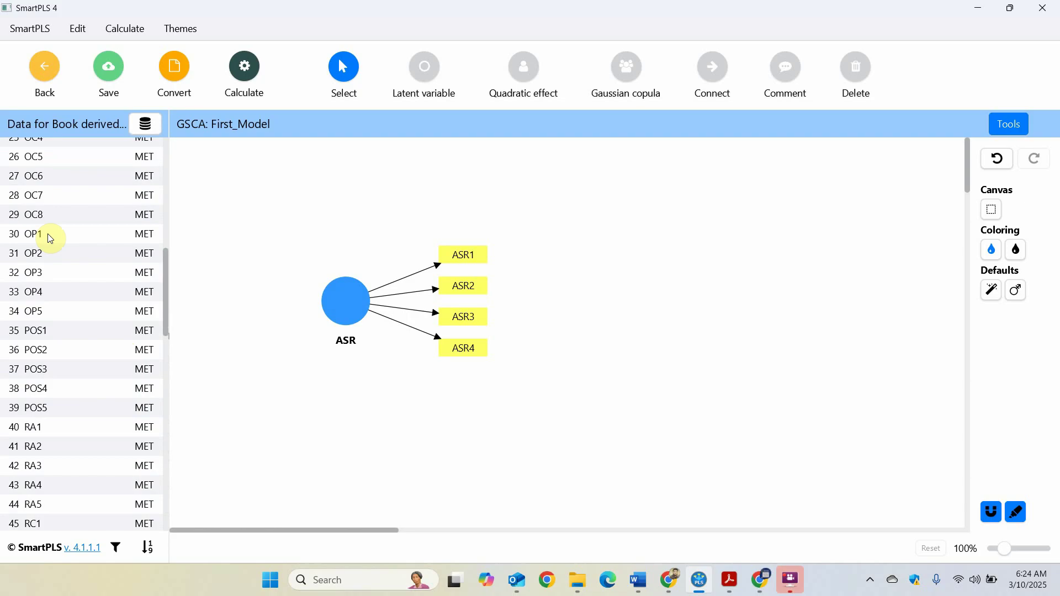
- Add OP from OP1–OP5, put ASR's indicators on its left, and move OP nearer
click(67, 231)
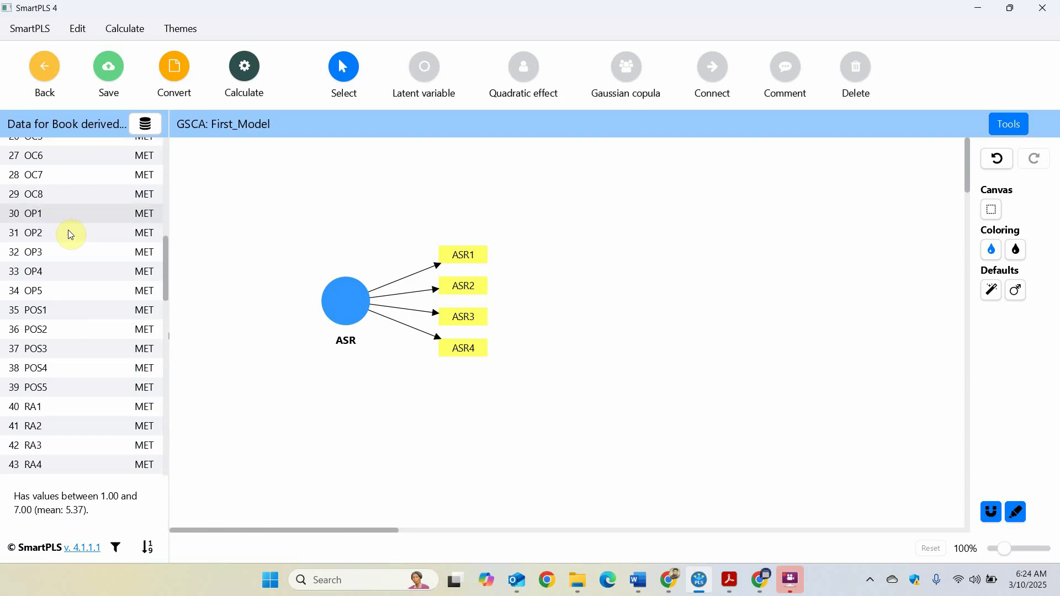
key(shift+Down)
key(shift+Down)
key(shift+Down)
key(shift+Down)
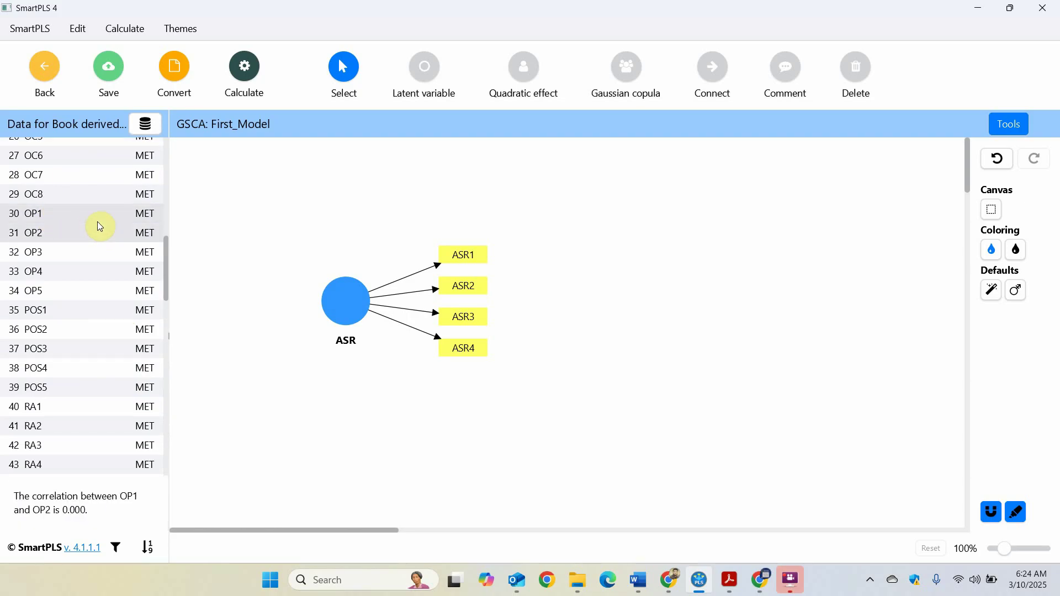
drag(99, 229, 716, 313)
key(Return)
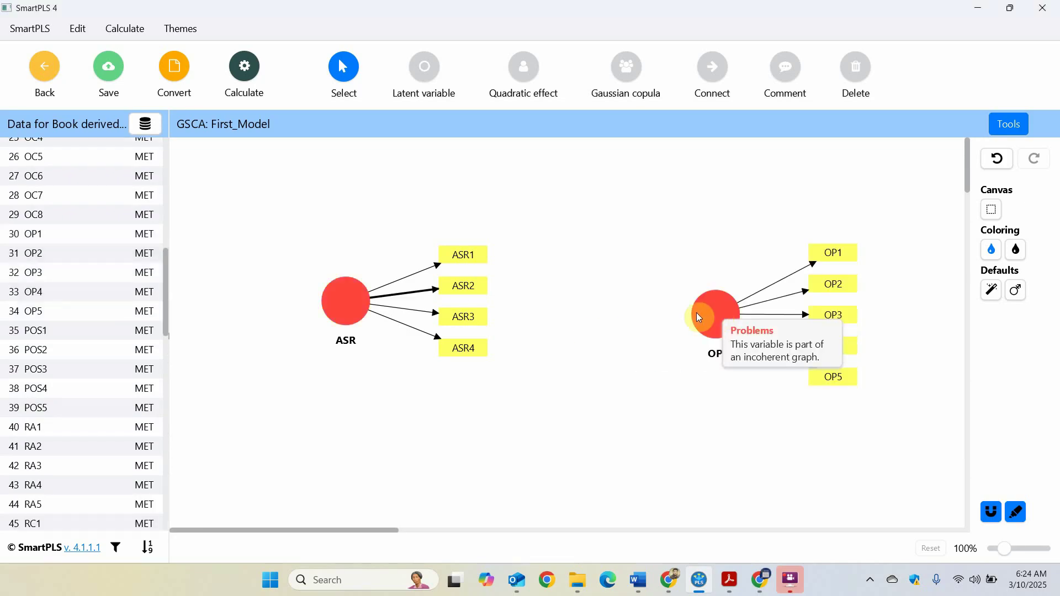
click(342, 300)
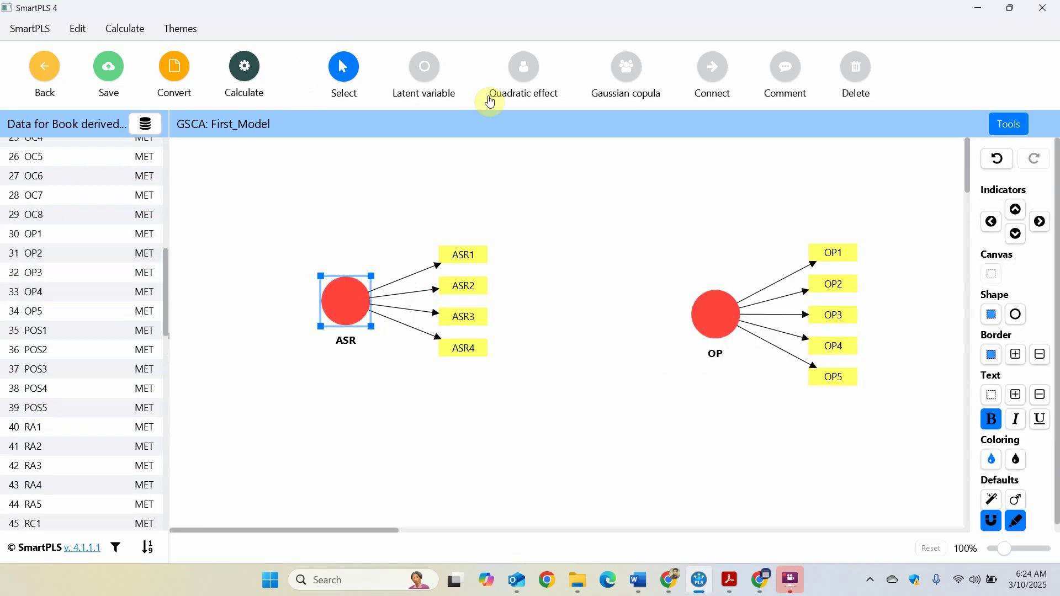
click(988, 222)
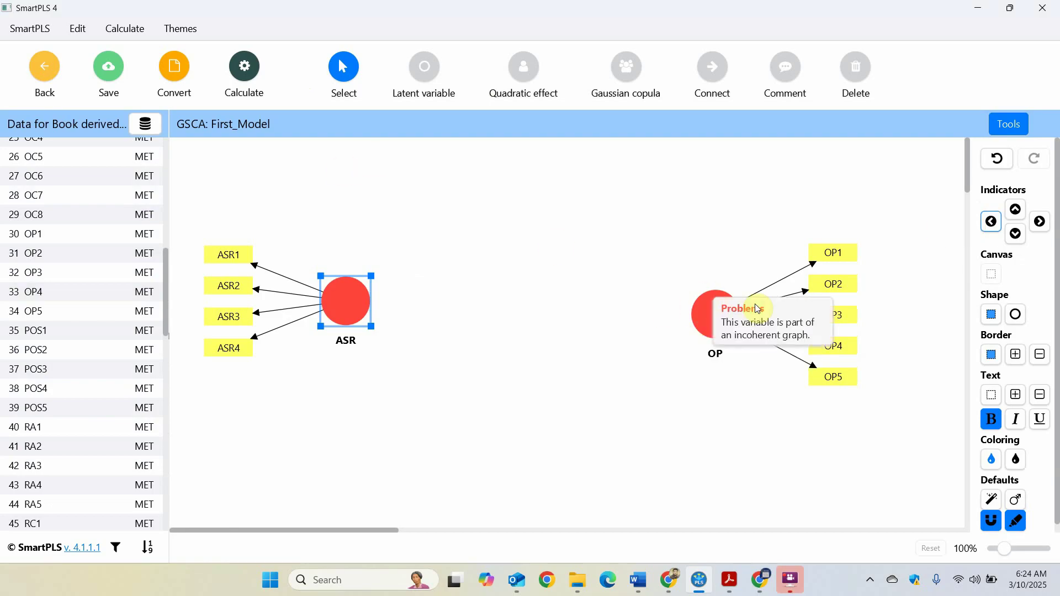
drag(740, 324, 643, 307)
- Draw a structural path from ASR to OP and save First_Model
click(727, 82)
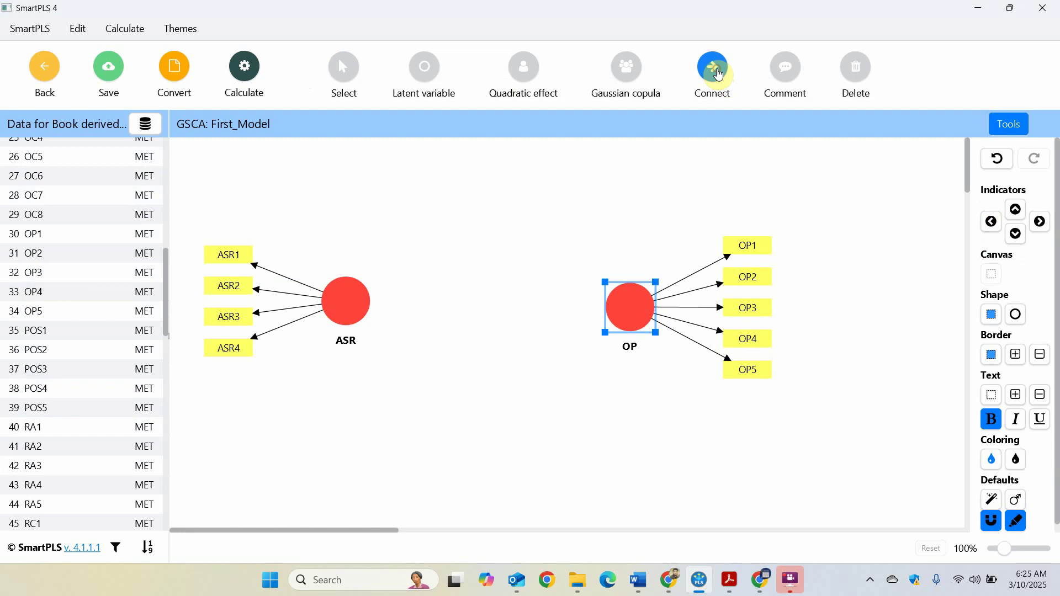
click(365, 301)
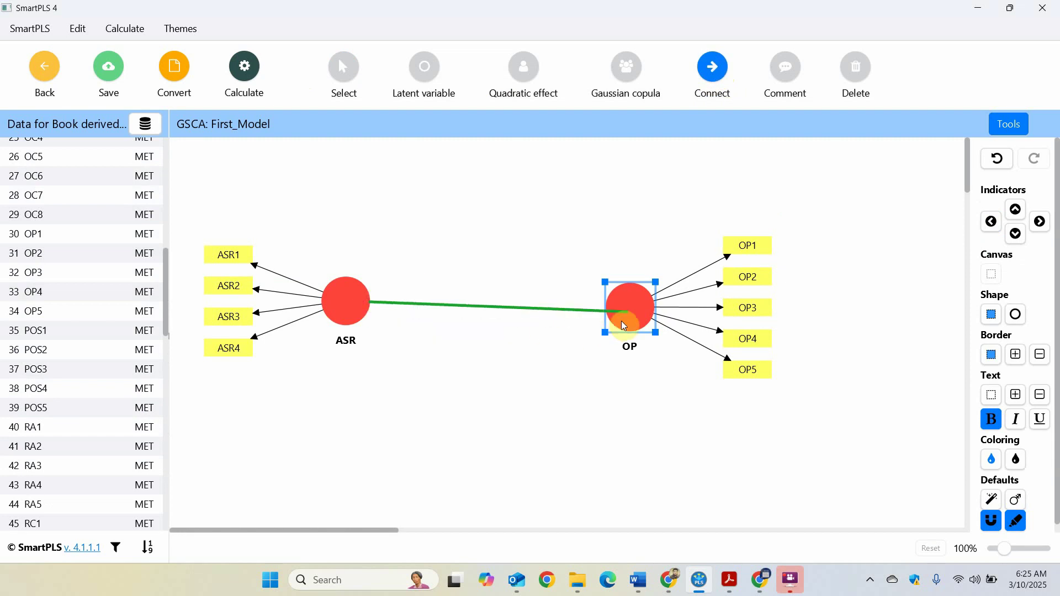
click(628, 300)
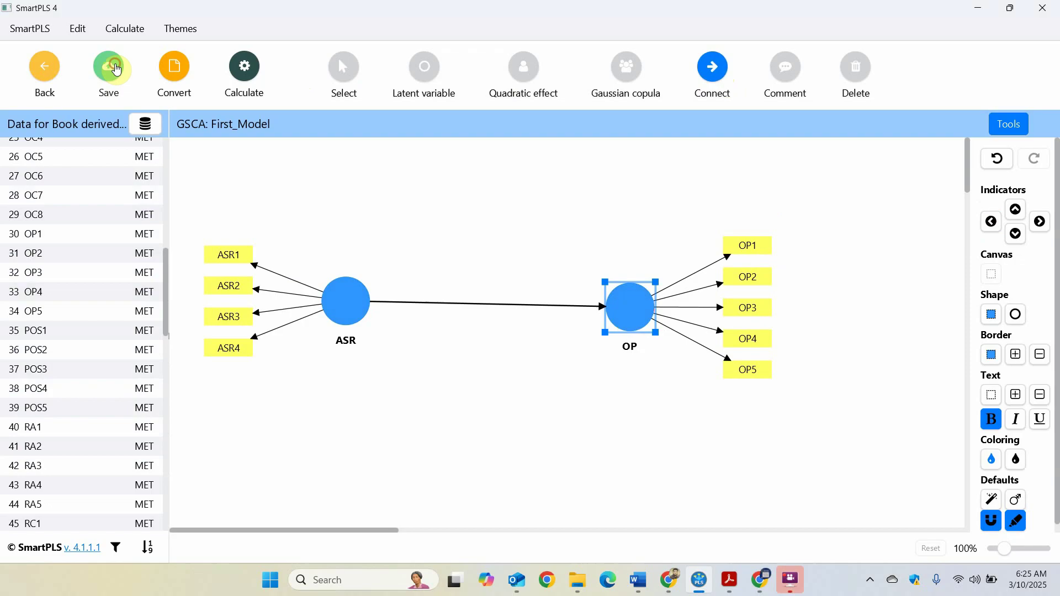
click(109, 66)
- Run the Basic GSCA algorithm with default settings, giving a 0.574 ASR→OP path
click(244, 68)
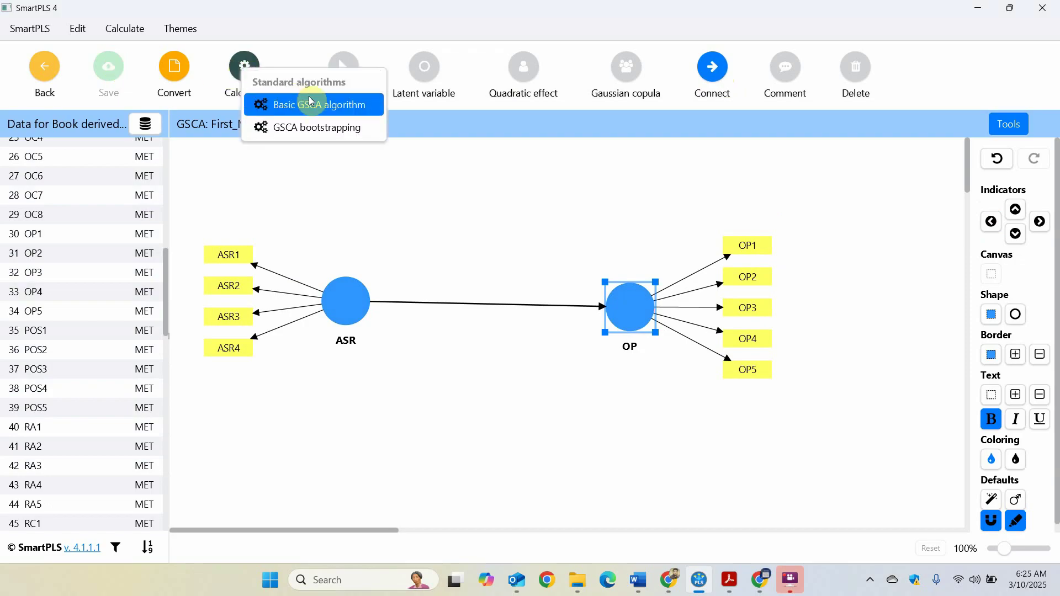
click(358, 108)
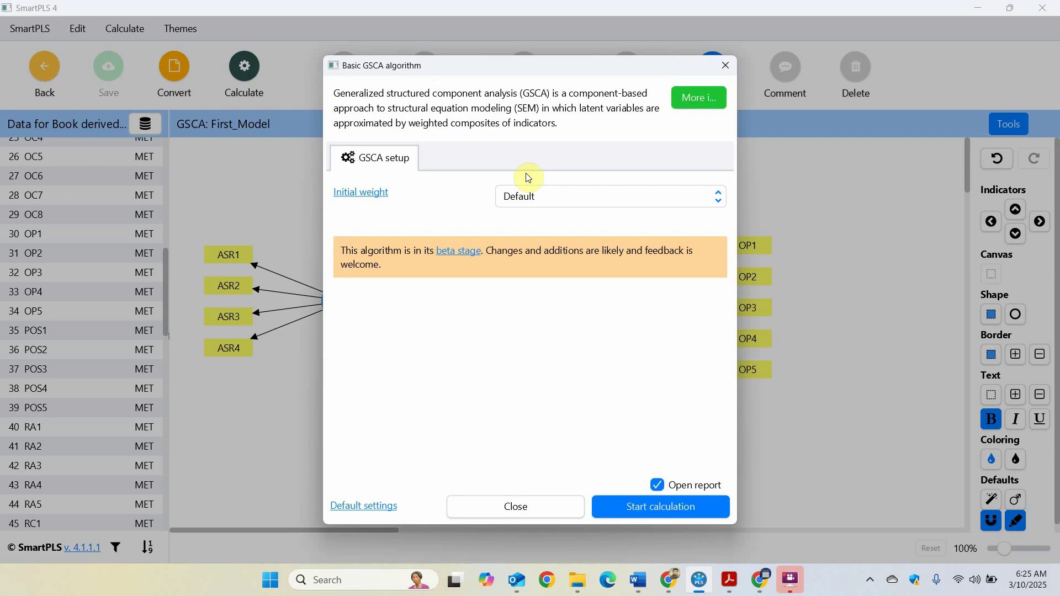
click(662, 505)
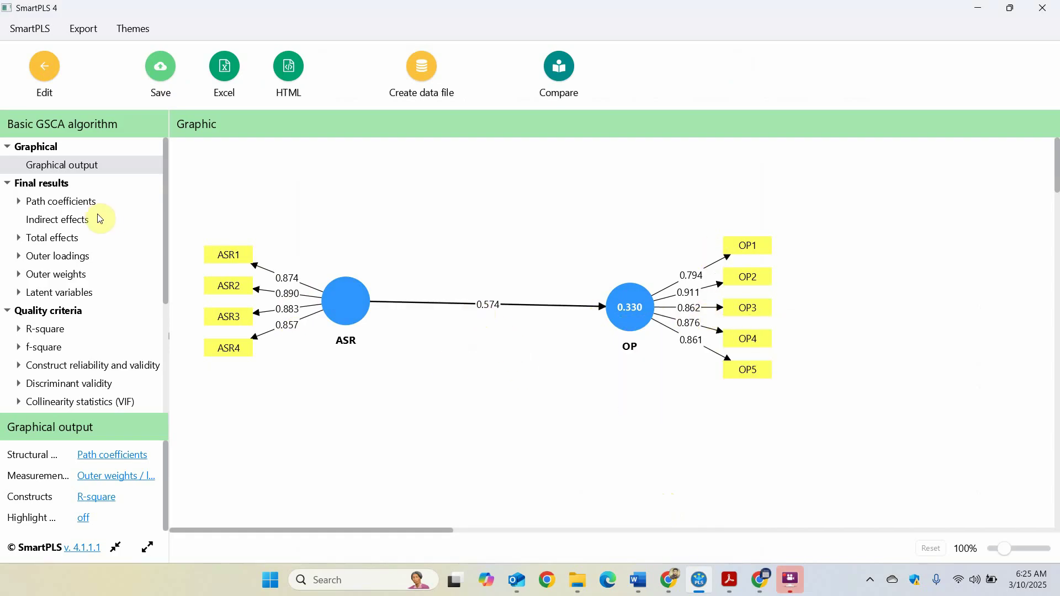
- Review path coefficients, outer loadings, indirect effects and construct reliability and validity results
click(69, 202)
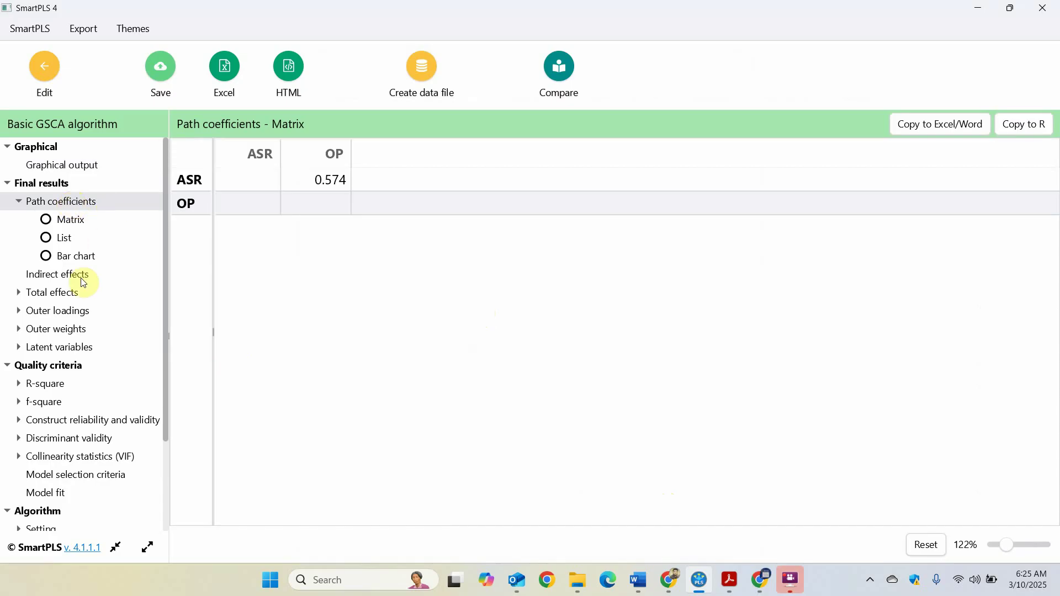
click(40, 312)
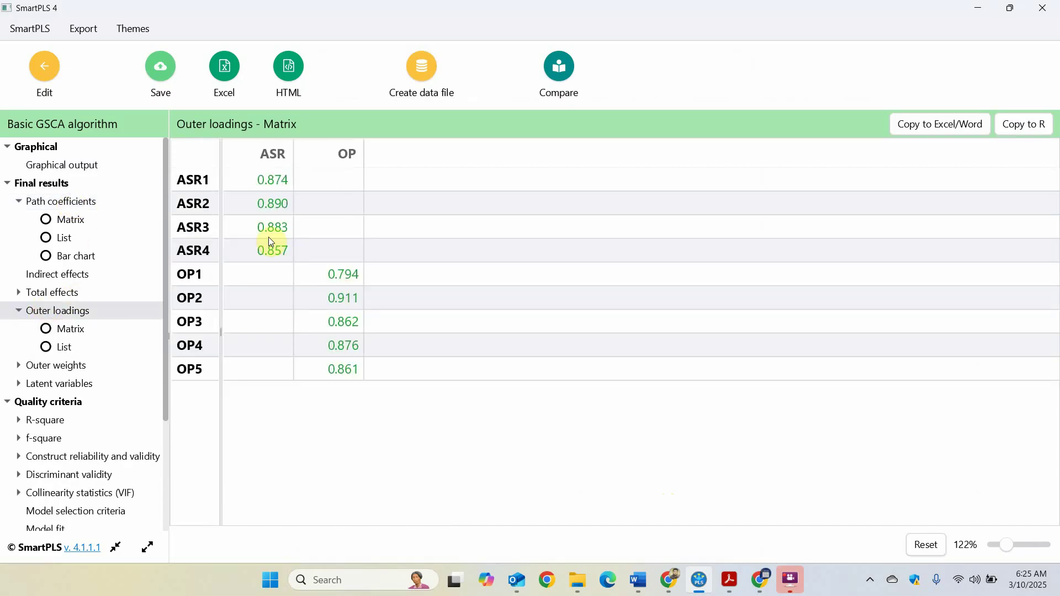
click(80, 455)
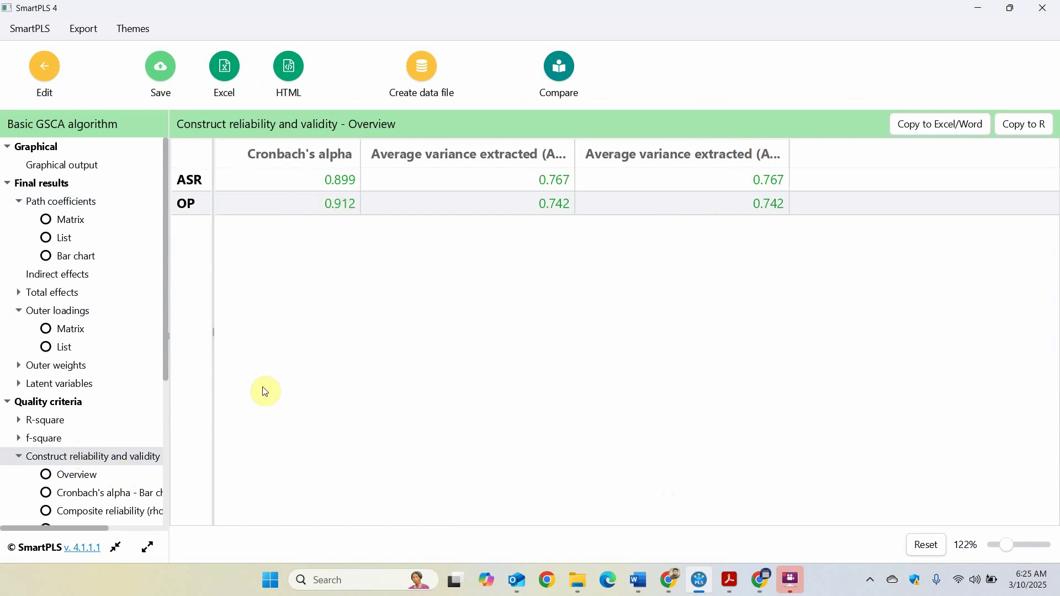
click(164, 271)
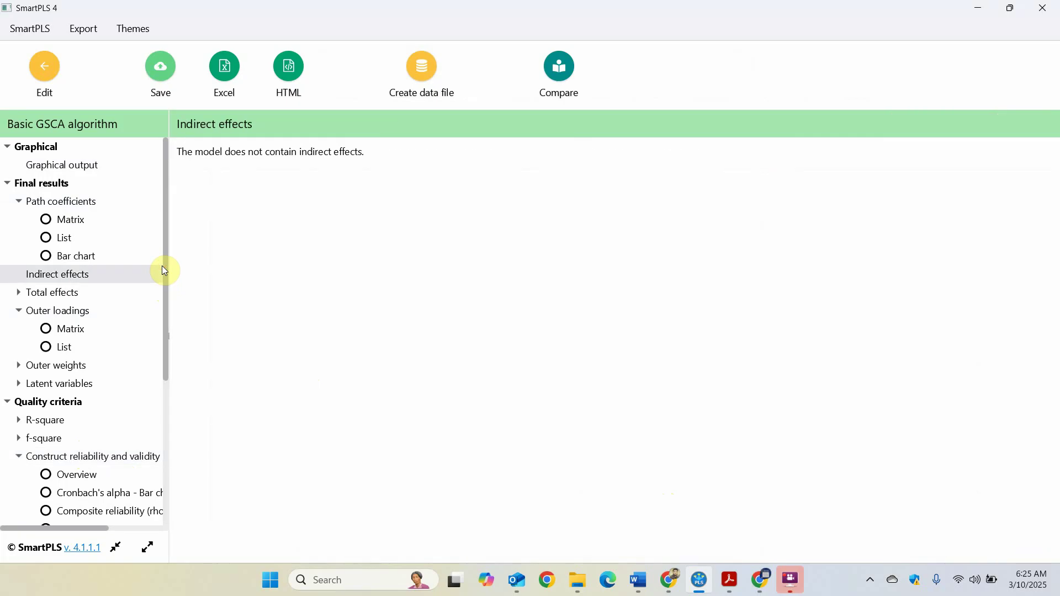
click(105, 510)
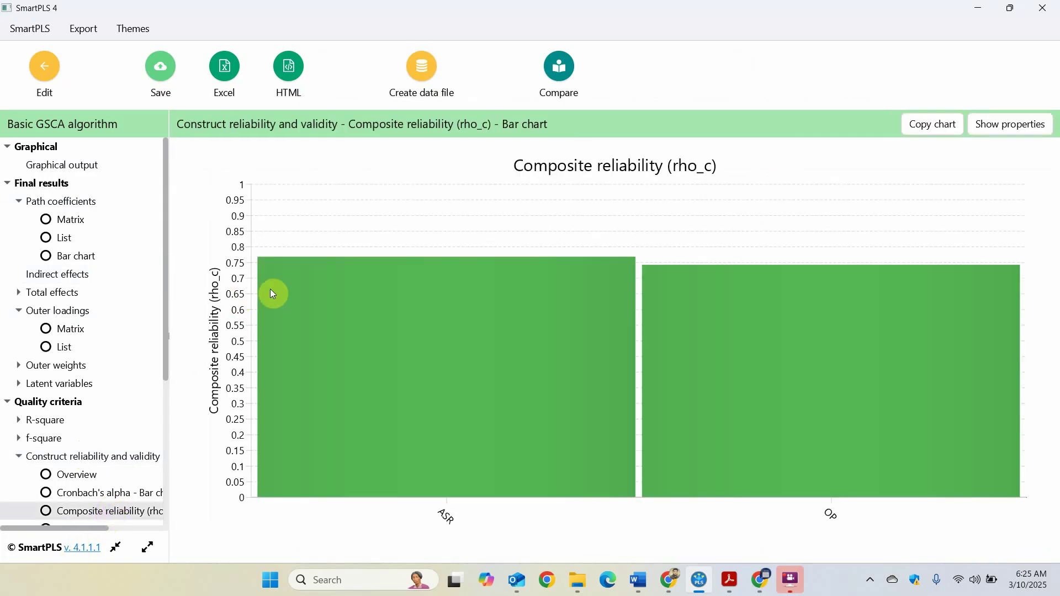
click(96, 457)
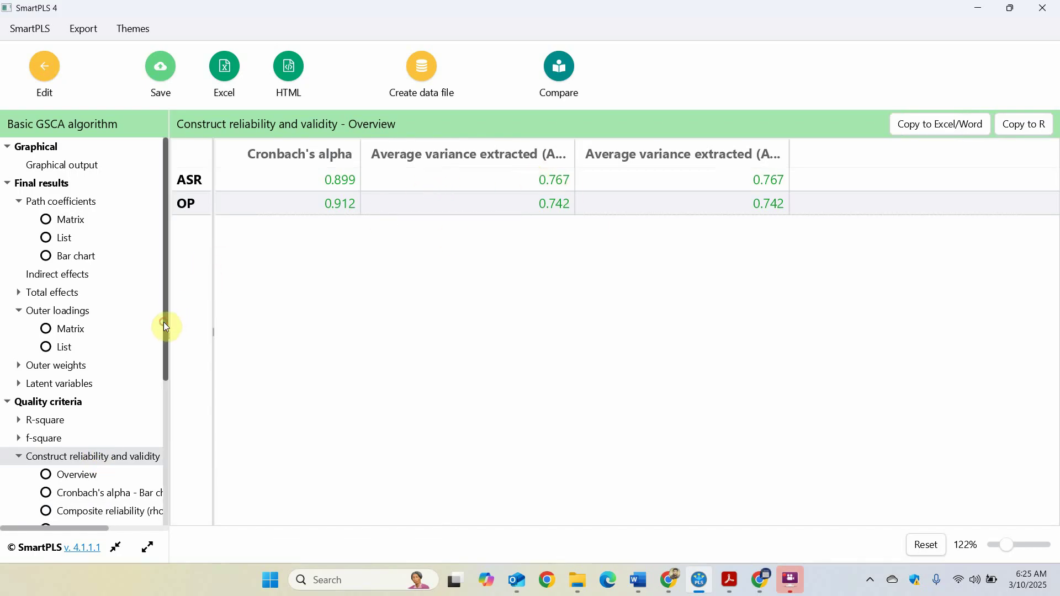
- Show the composite reliability chart, then the HTMT matrix giving 0.630 for ASR–OP
drag(164, 324, 168, 413)
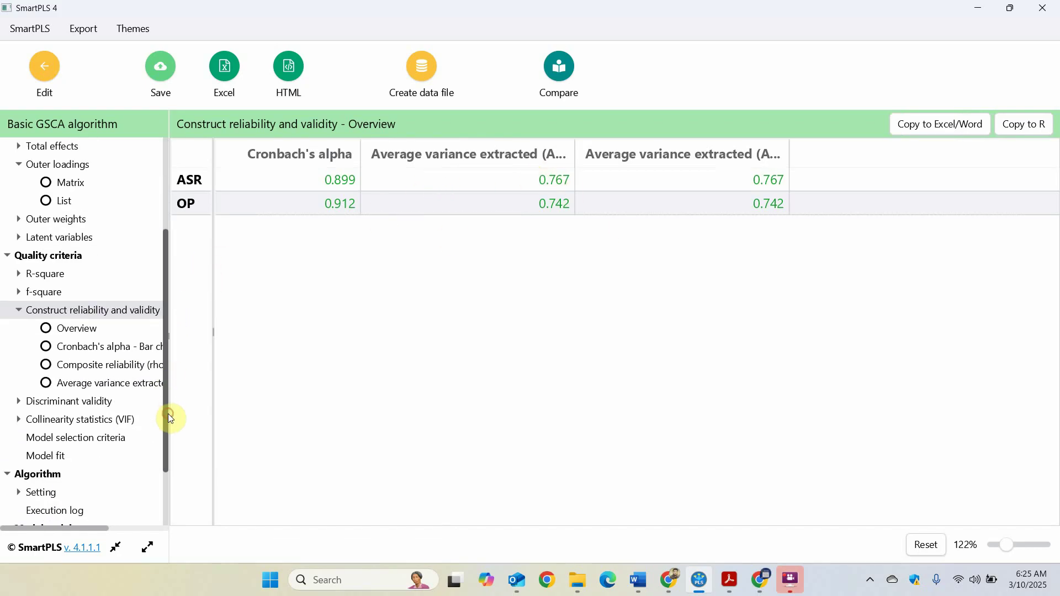
click(108, 373)
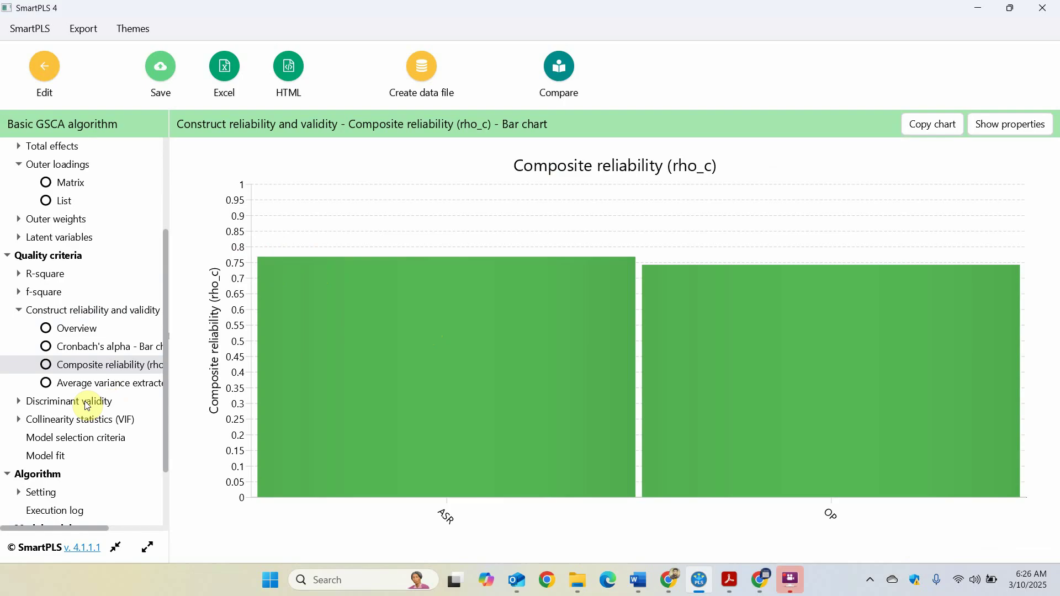
click(53, 402)
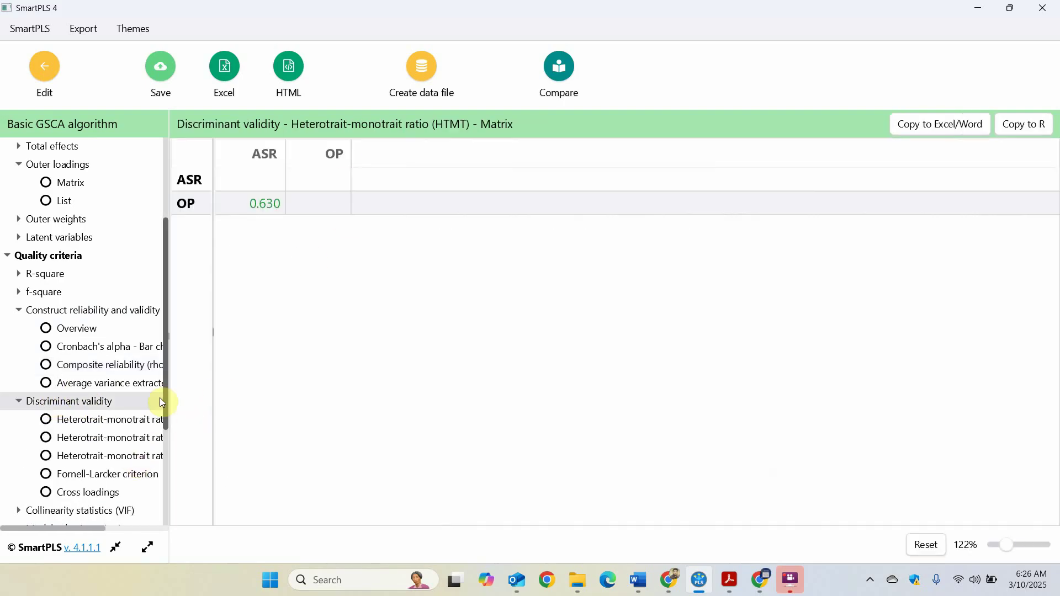
drag(164, 393, 160, 455)
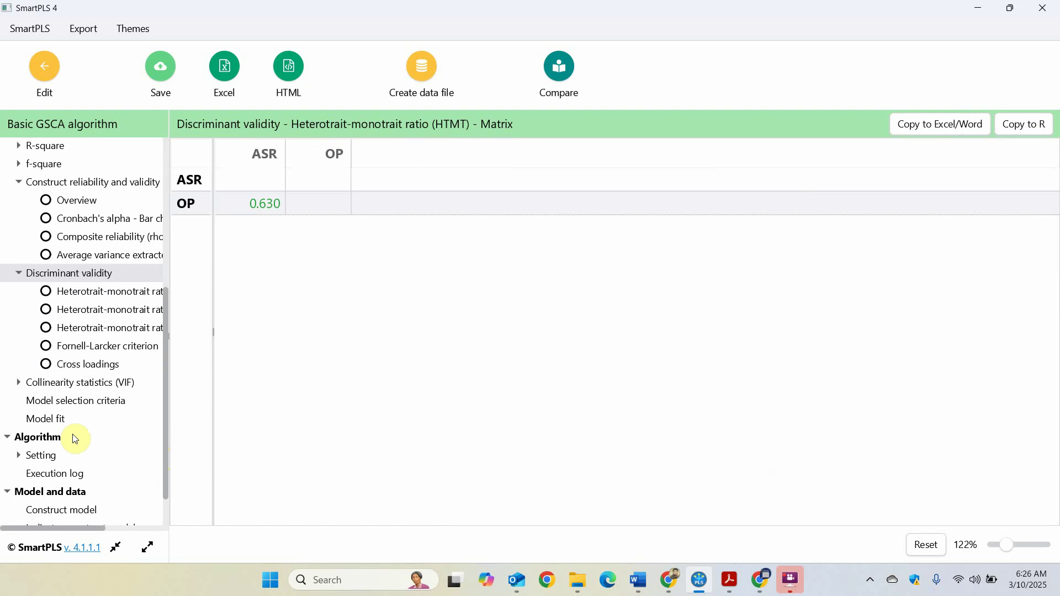
- Open the Model fit table and check estimated SRMR, FIT 0.646 and AFIT 0.644
click(43, 419)
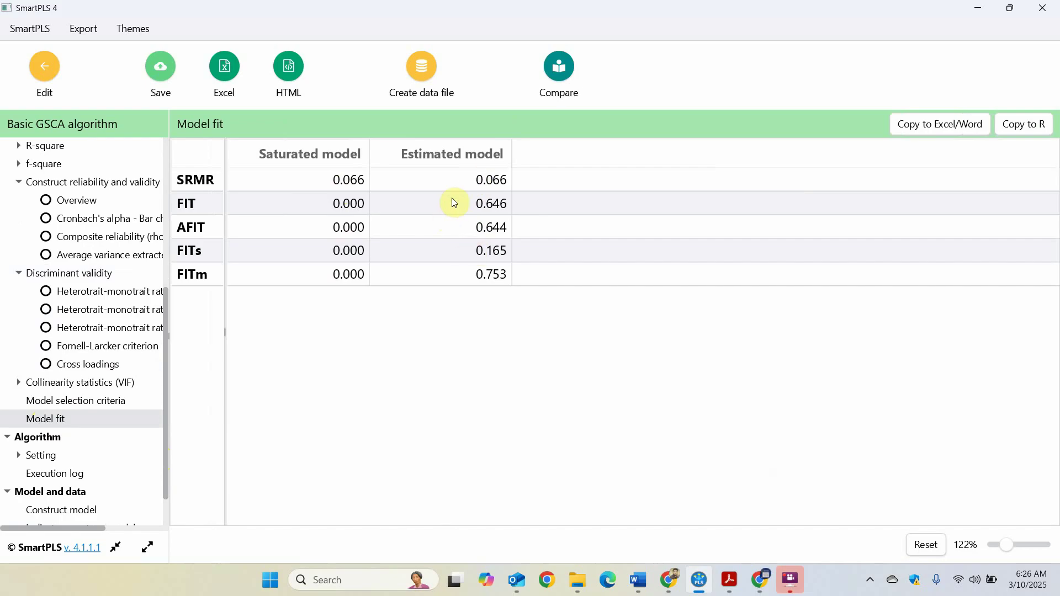
click(481, 181)
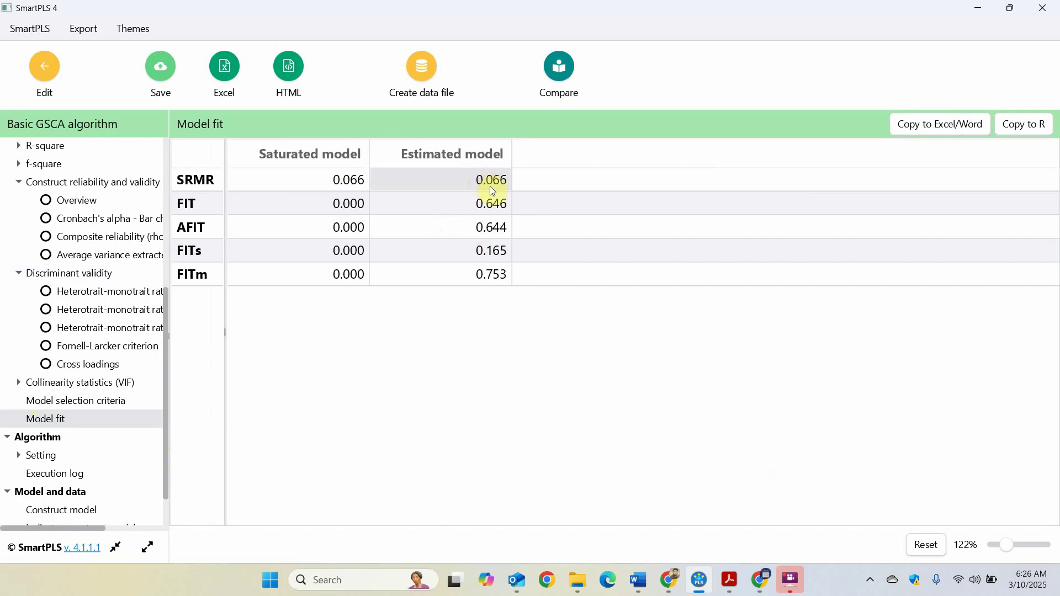
click(463, 202)
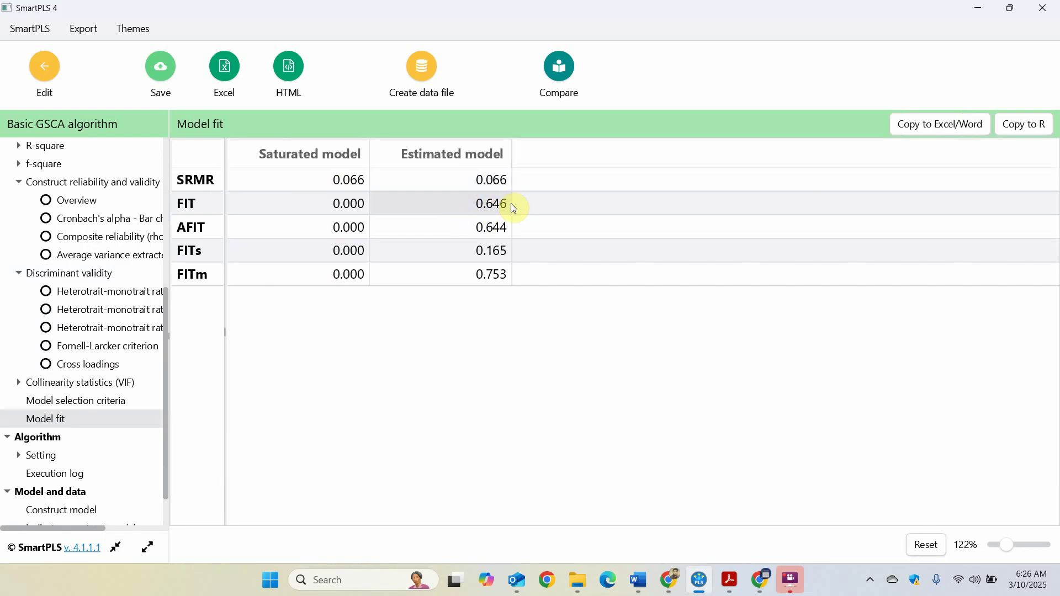
click(469, 226)
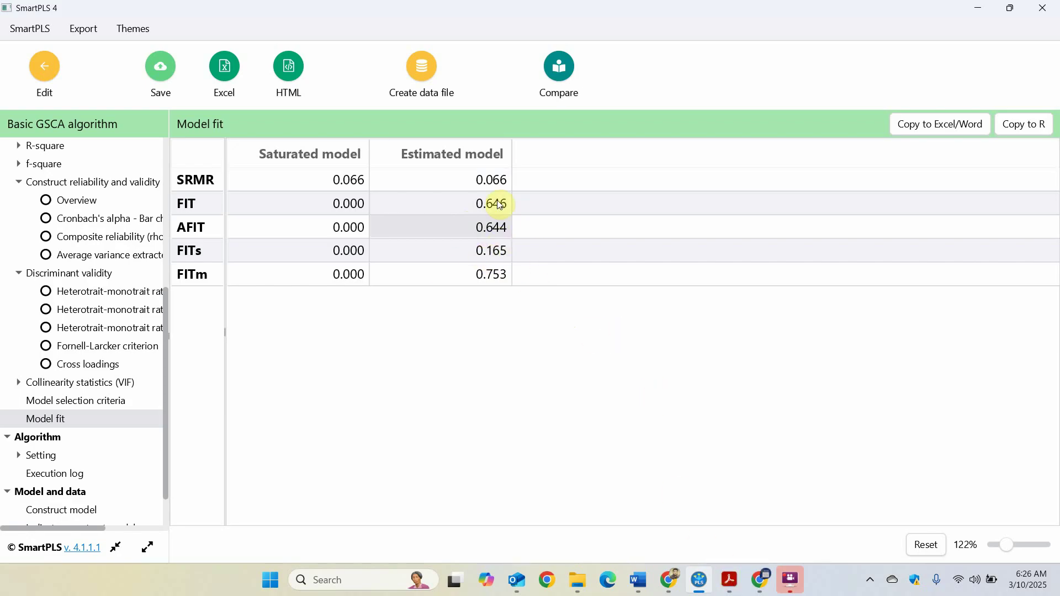
click(467, 203)
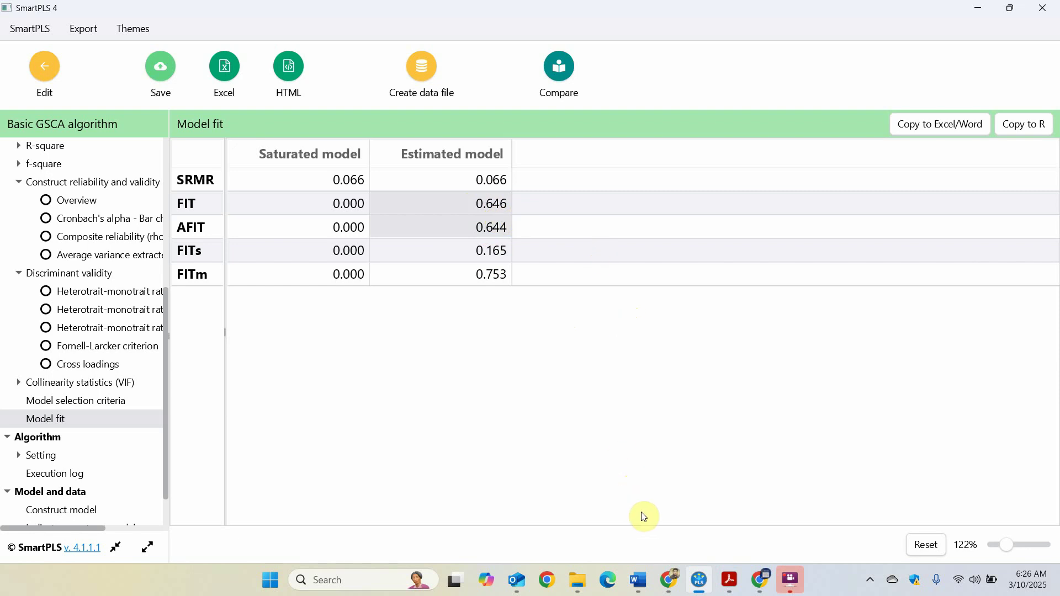
mouse_move(730, 591)
click(562, 521)
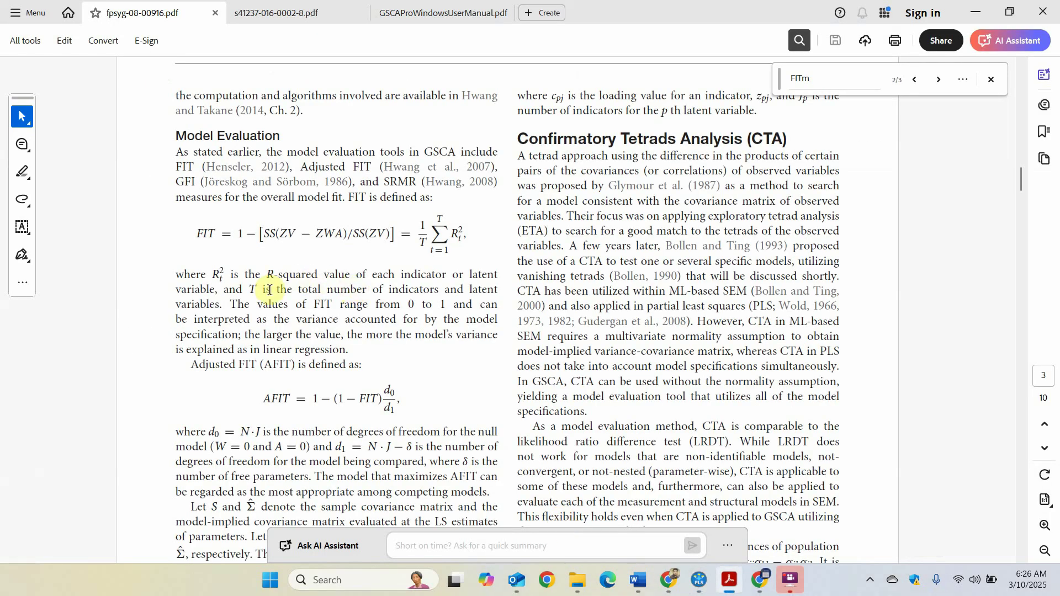
drag(230, 304, 350, 350)
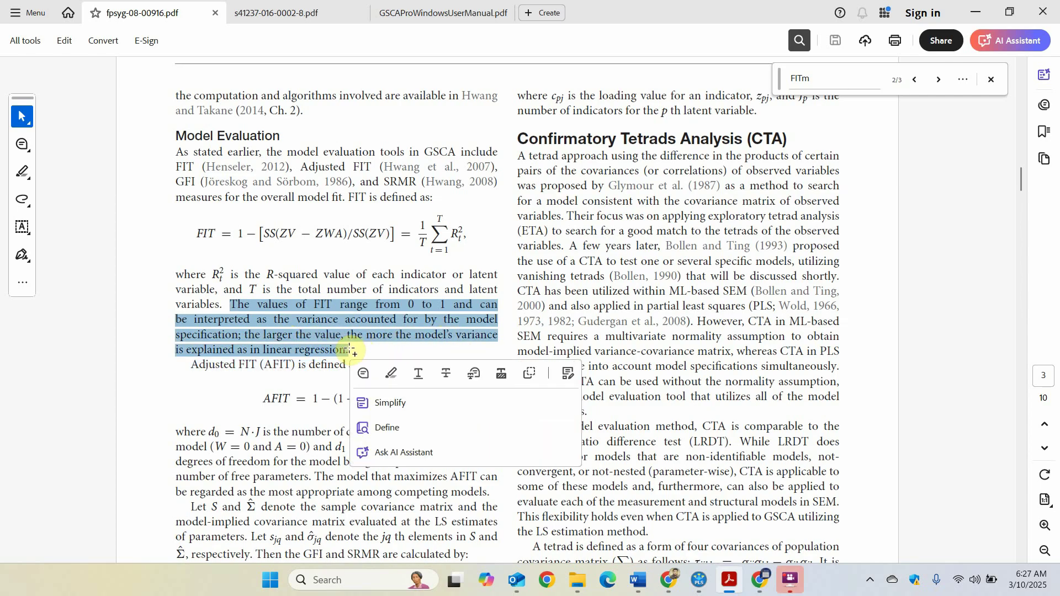
click(121, 390)
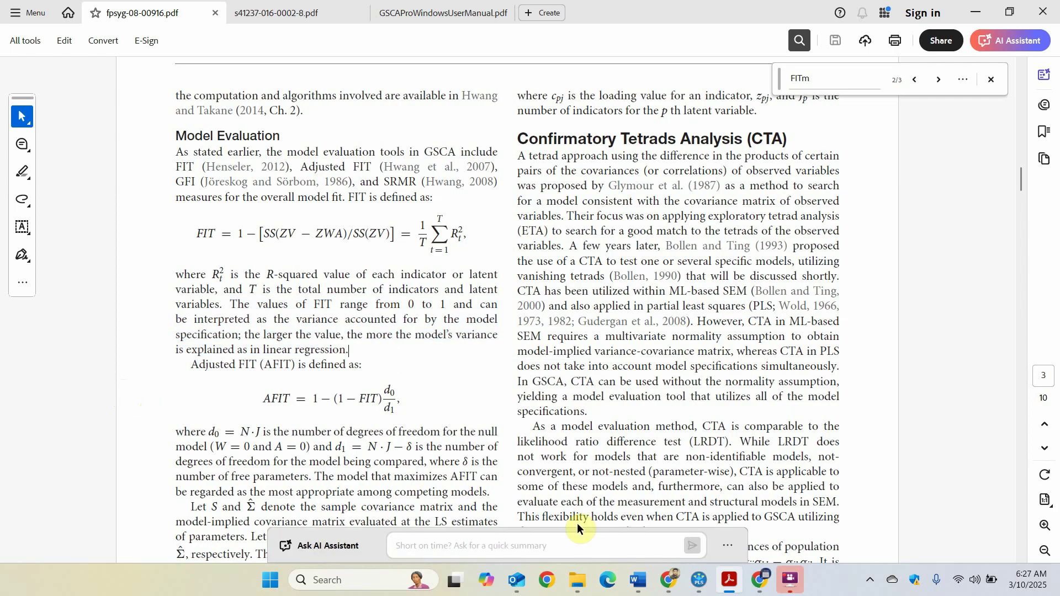
mouse_move(699, 580)
click(717, 542)
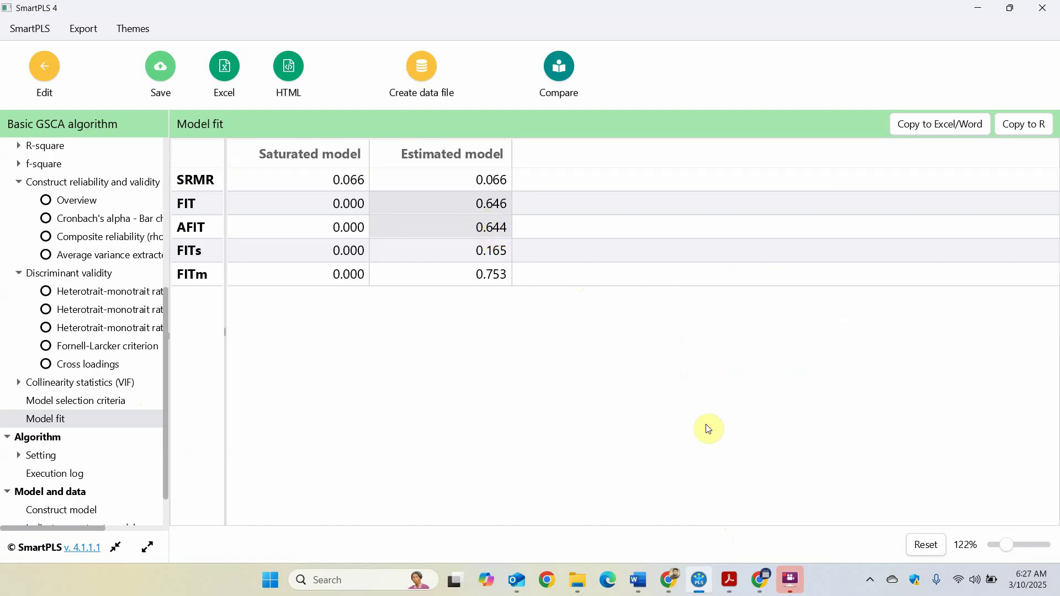
mouse_move(730, 584)
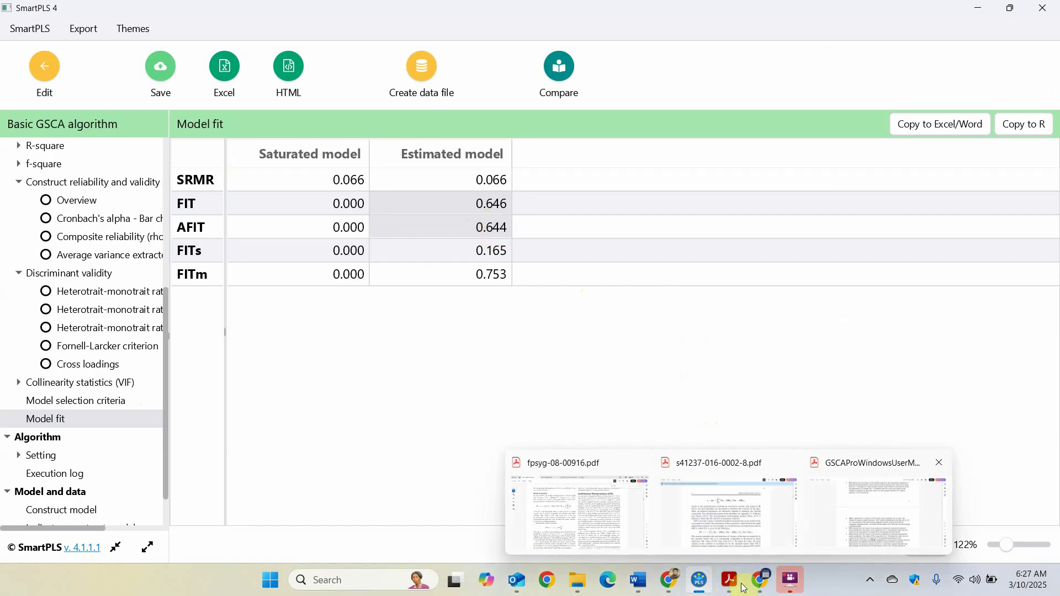
click(859, 513)
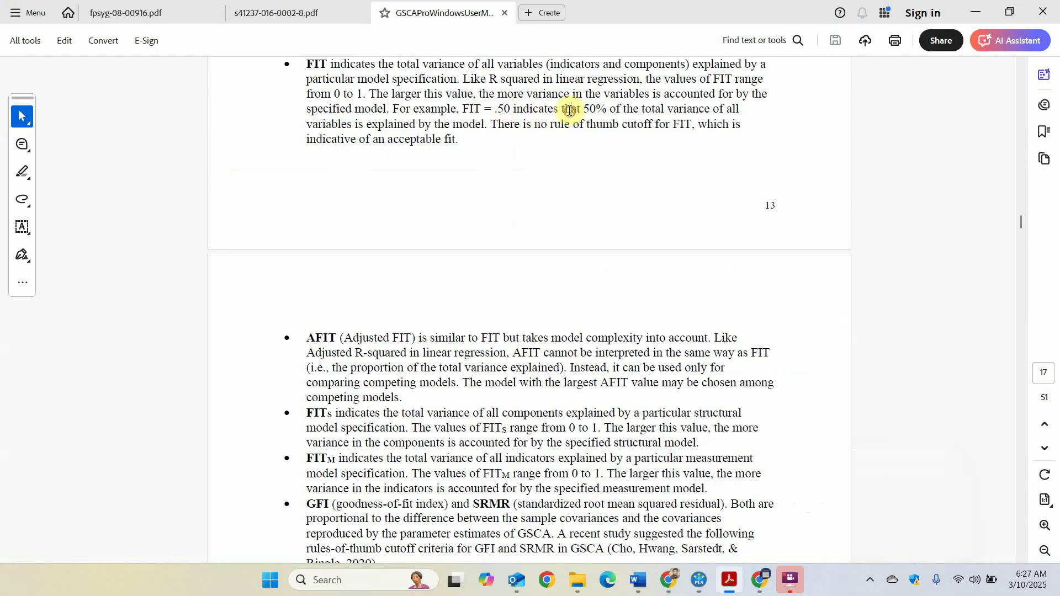
drag(569, 109, 475, 128)
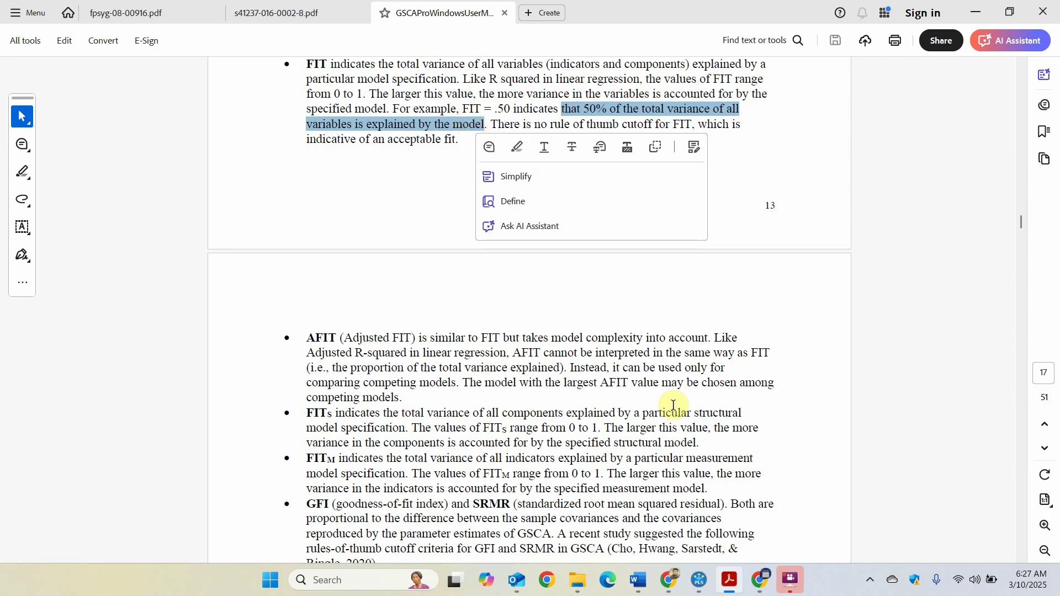
mouse_move(712, 586)
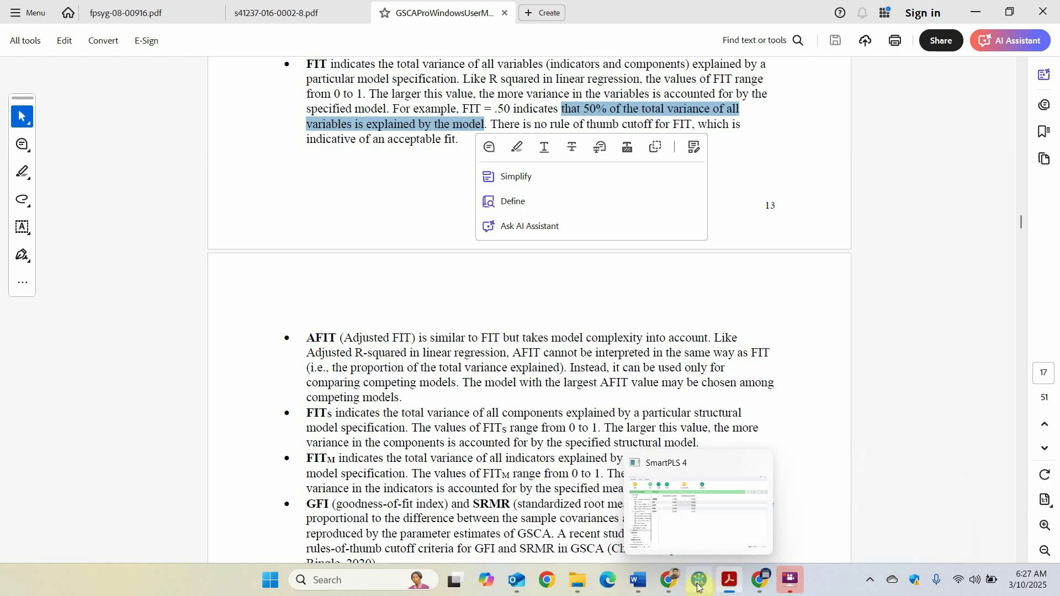
click(692, 531)
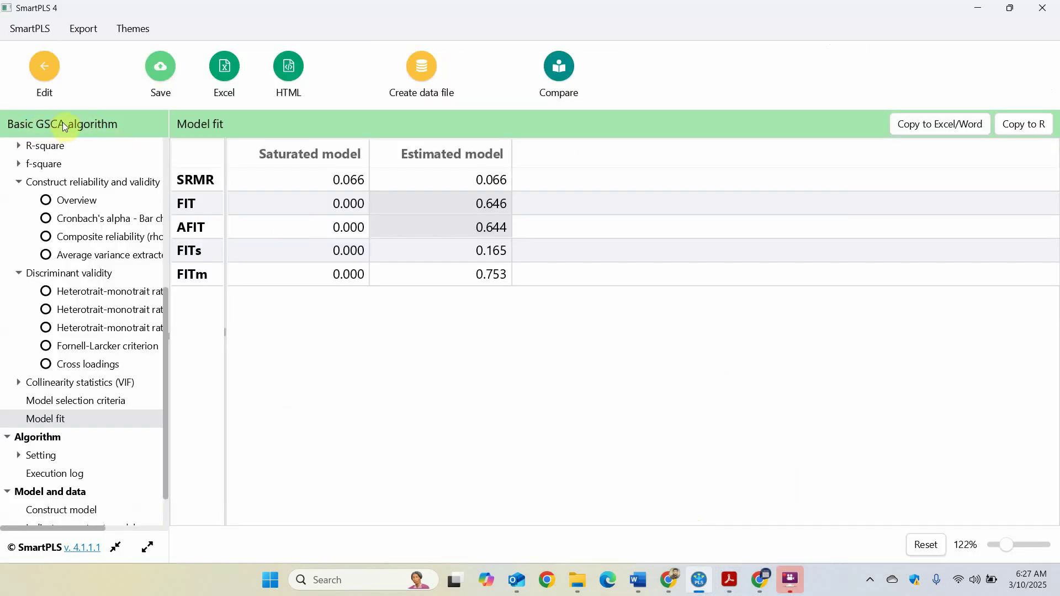
- Run GSCA bootstrapping with 5000 subsamples, BCa confidence intervals and a one-tailed test
click(44, 67)
click(246, 73)
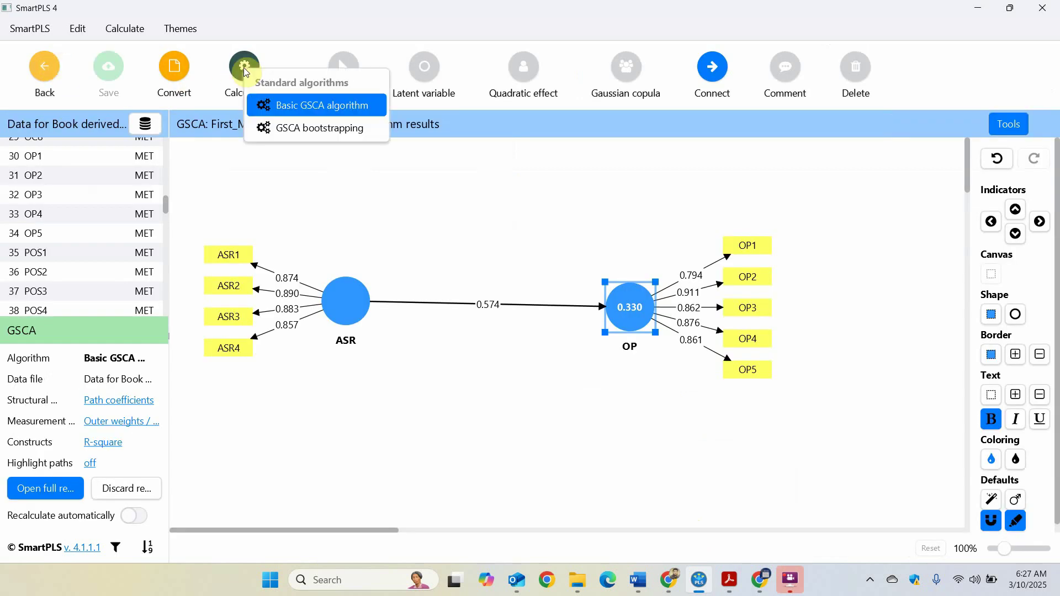
click(320, 126)
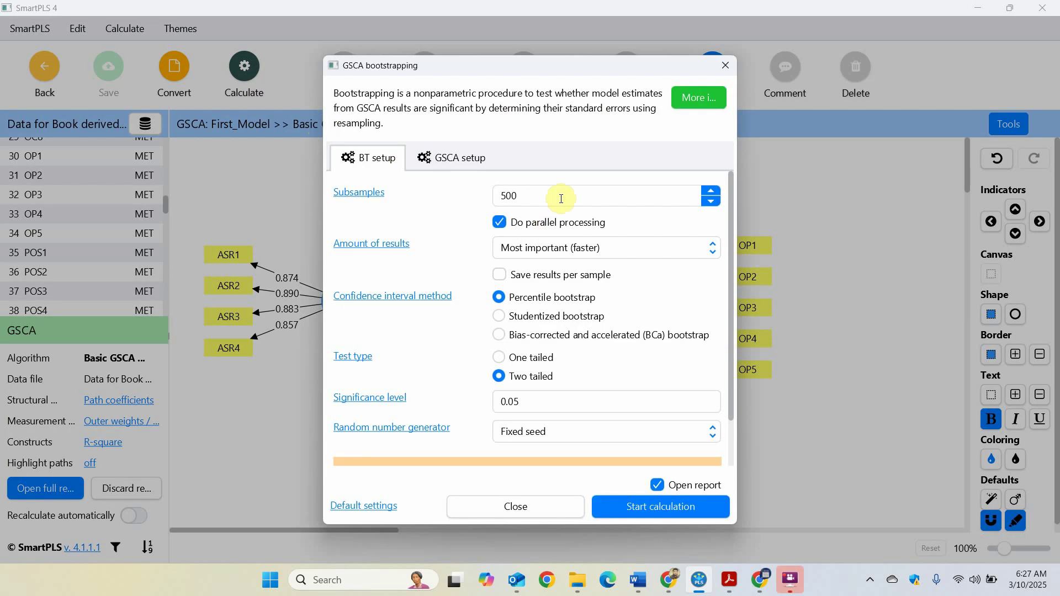
click(563, 194)
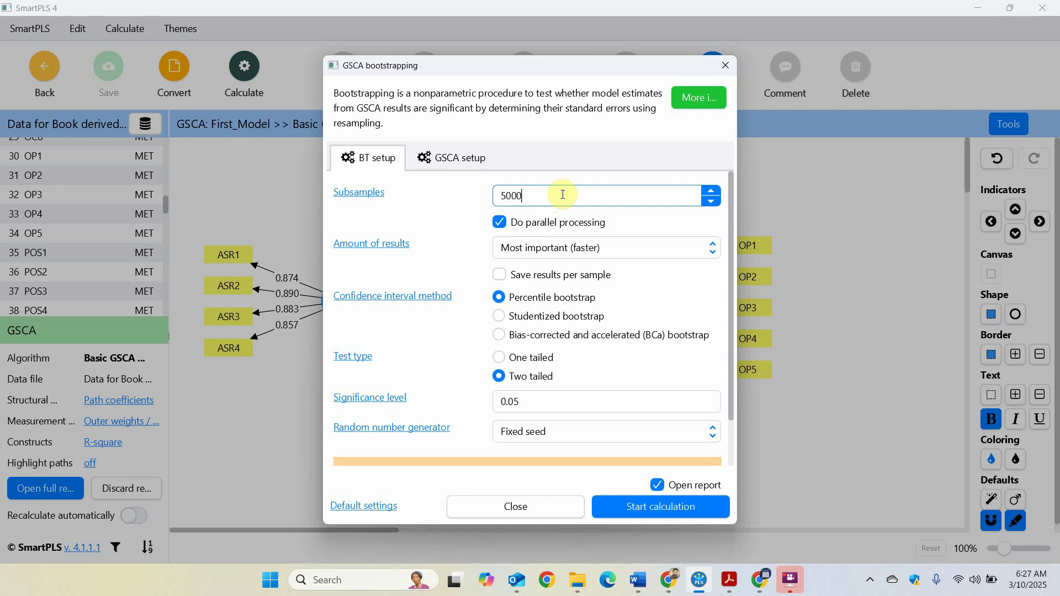
click(535, 338)
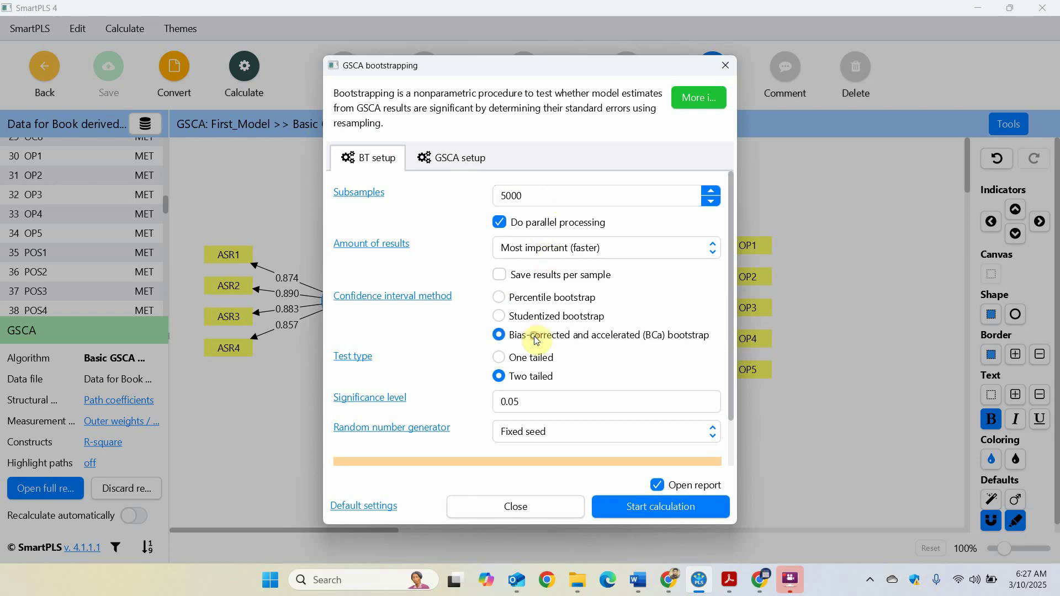
click(500, 358)
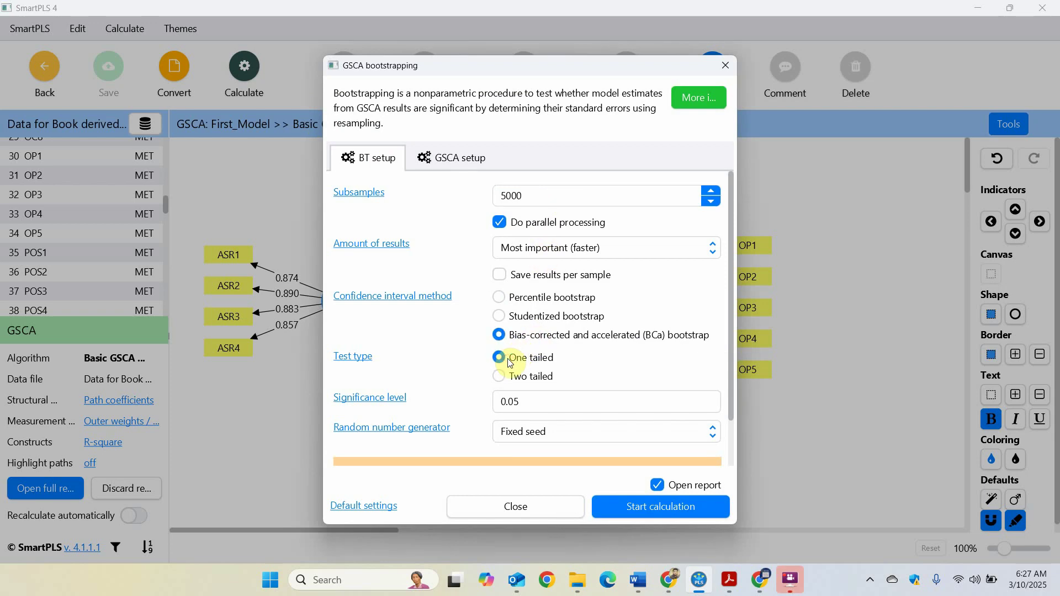
click(454, 155)
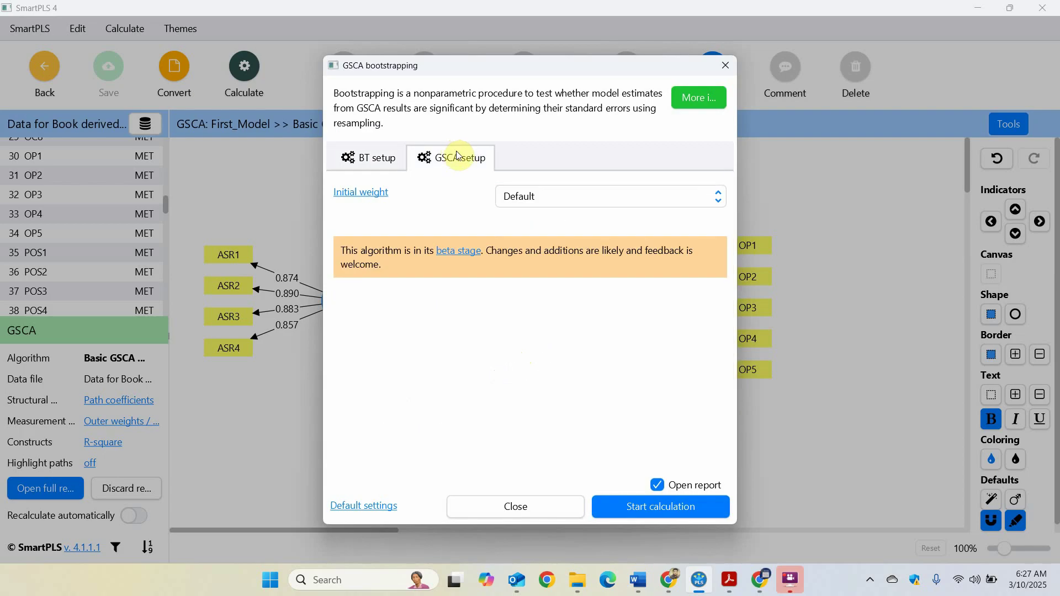
click(671, 506)
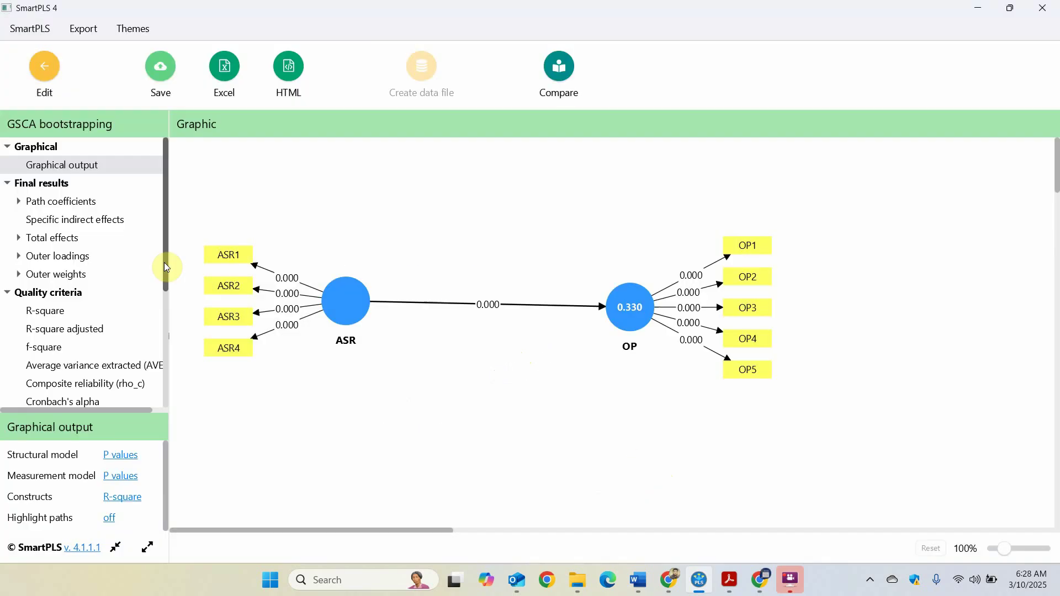
- Show bootstrapped path coefficients: ASR -> OP at 0.574, T statistic 11.174, p 0.000
click(71, 201)
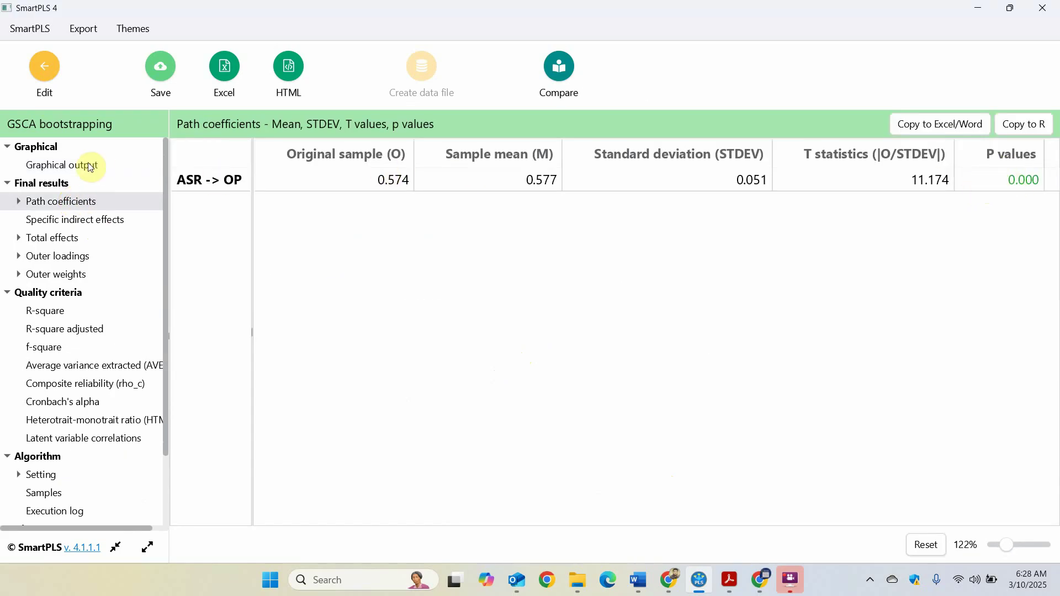
click(355, 185)
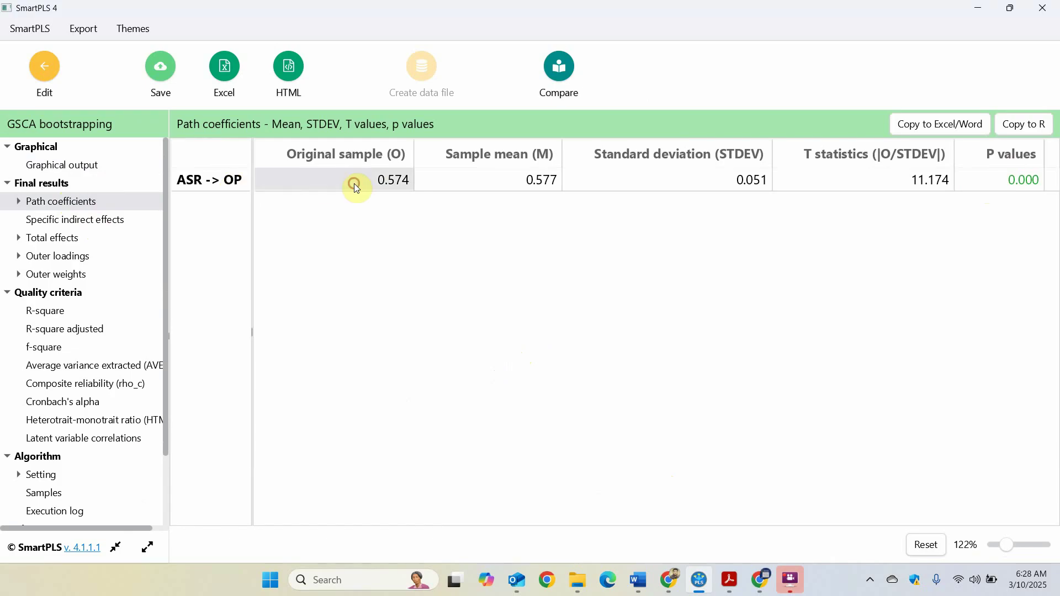